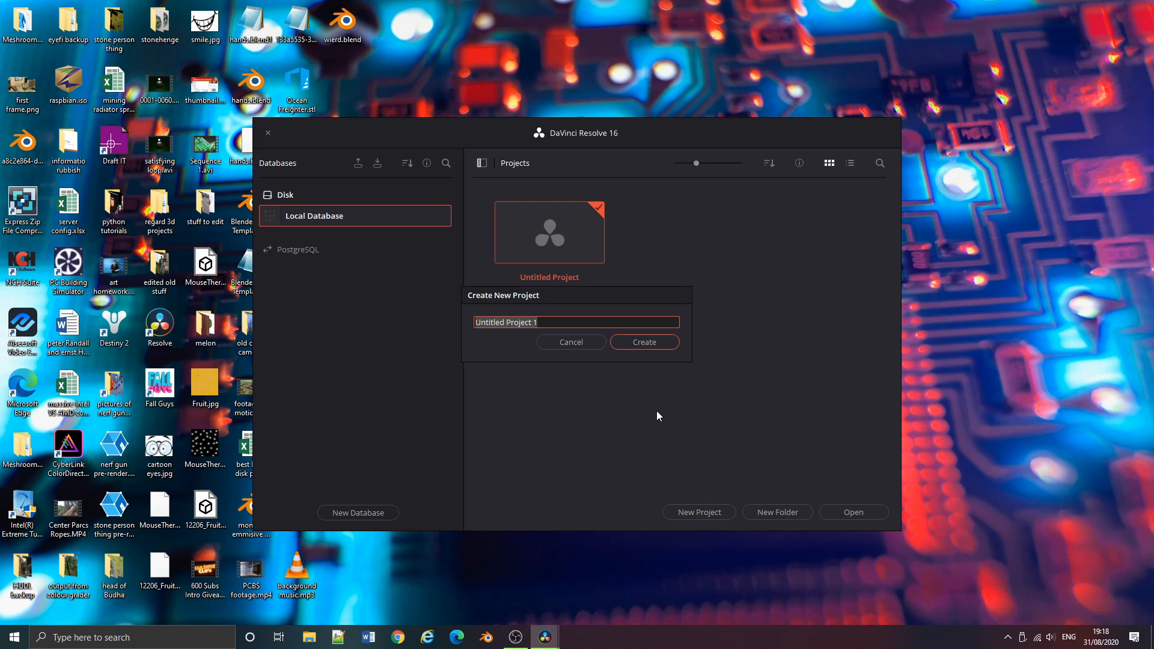
Create a new project named "time lapse"
text(time )
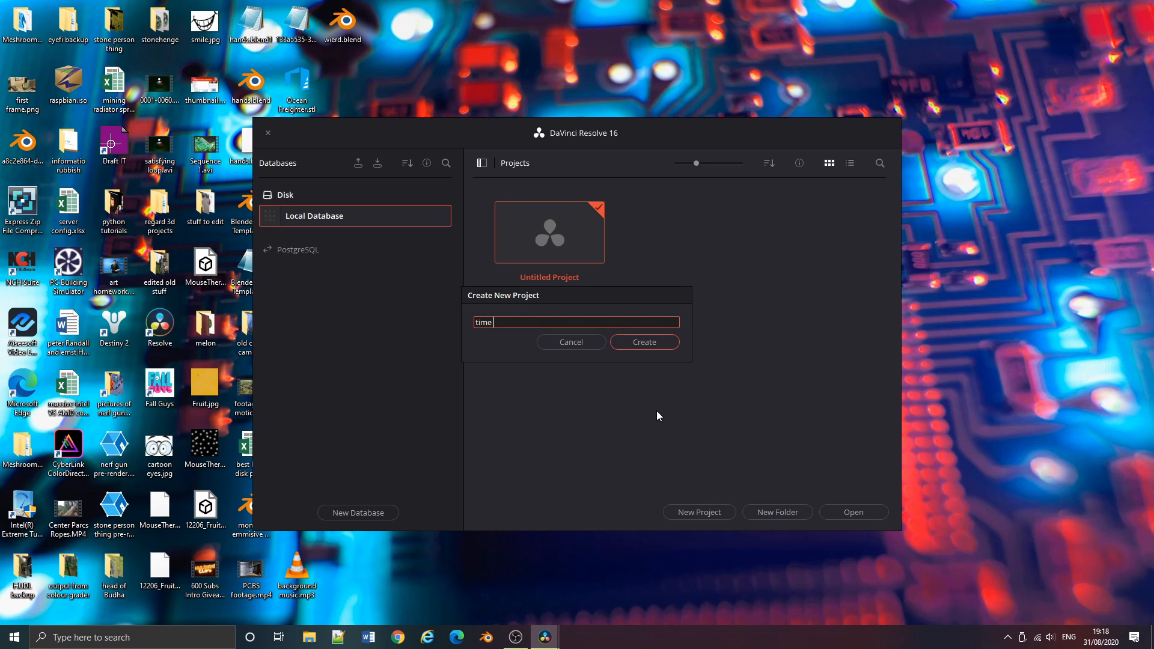
text(p)
key(BackSpace)
text(lapse)
key(Return)
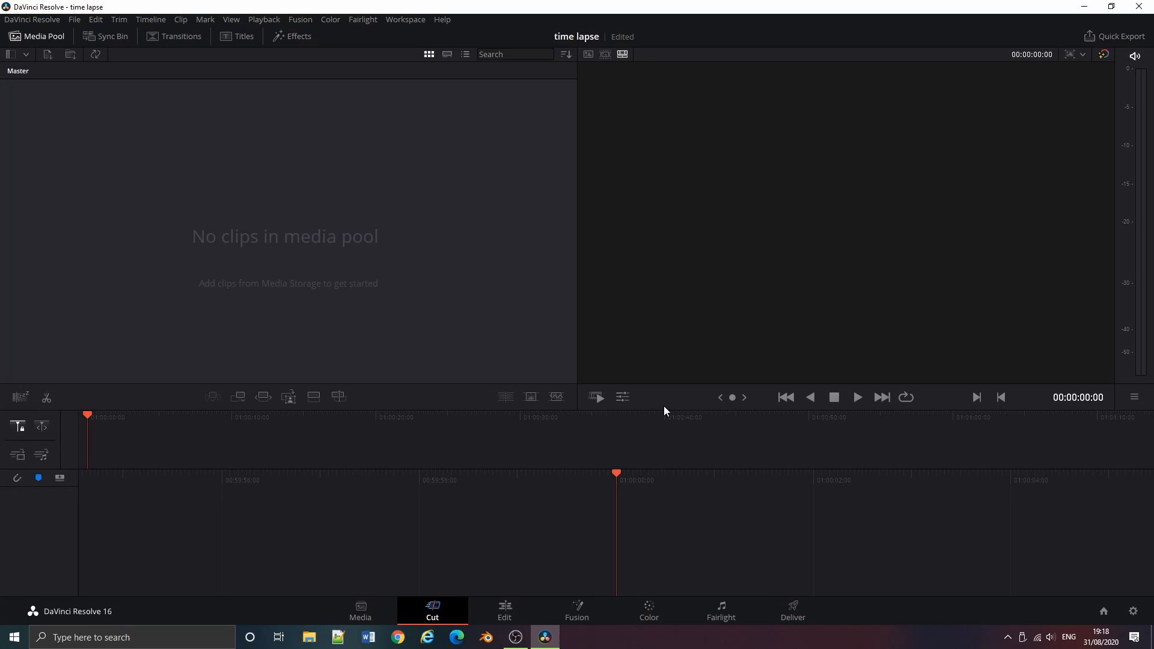
Import GH014726.MP4, background music.mp3 and the TING sound effect from the desktop into the media pool, changing the timeline frame rate to match
click(360, 609)
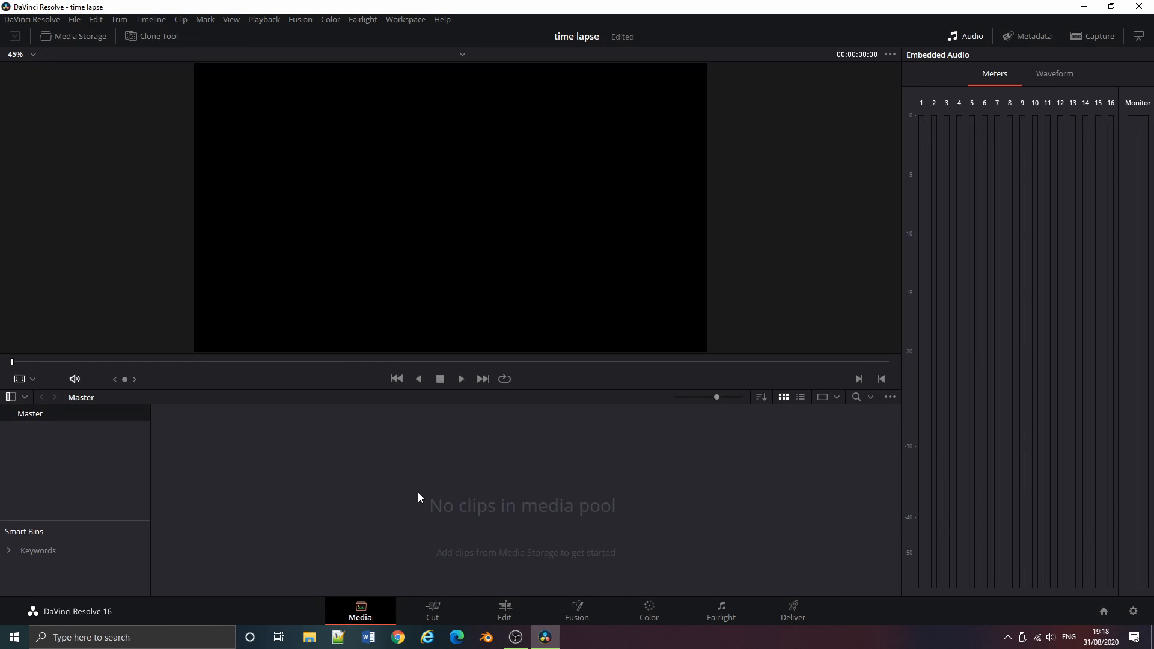
double_click(510, 4)
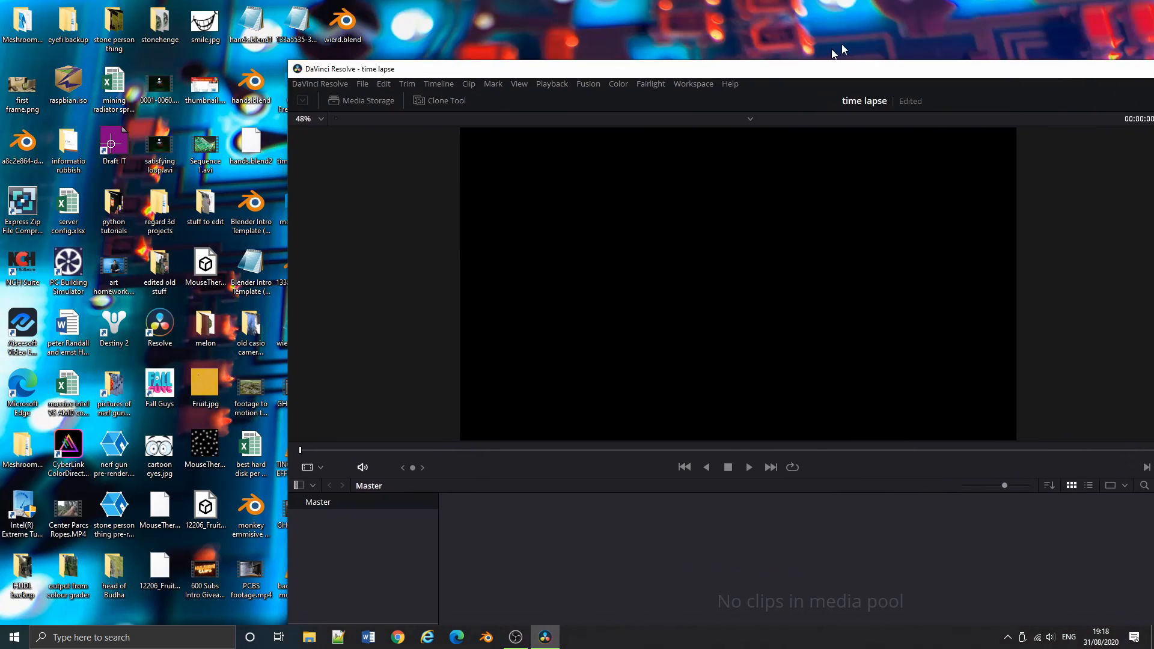
drag(355, 586, 841, 513)
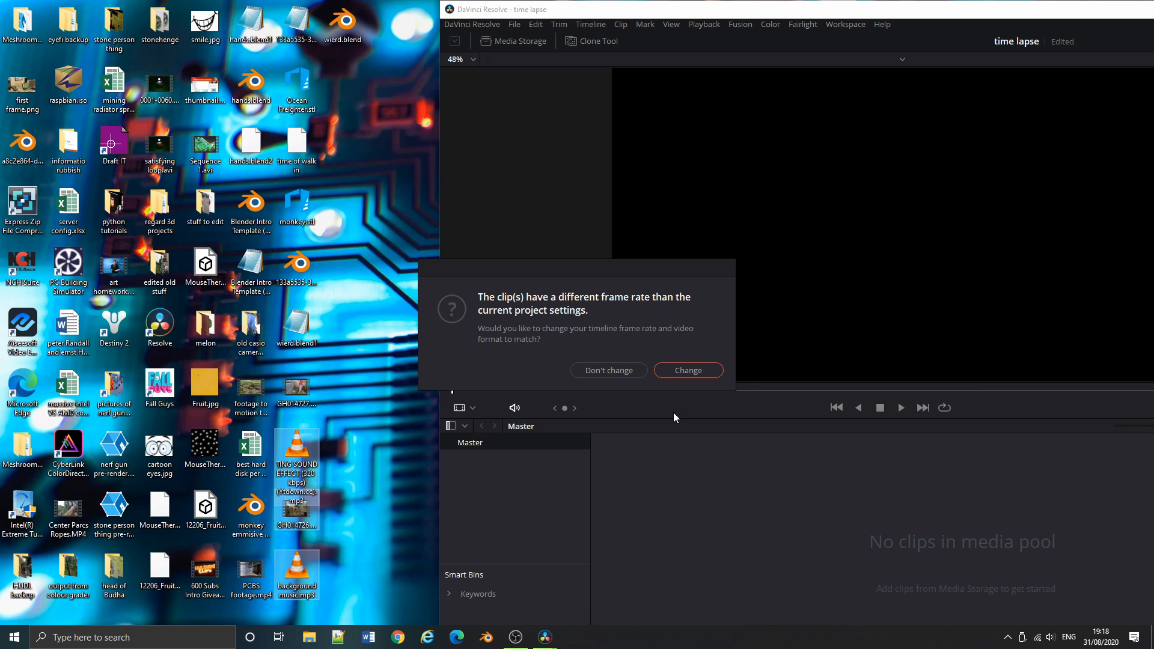
click(680, 371)
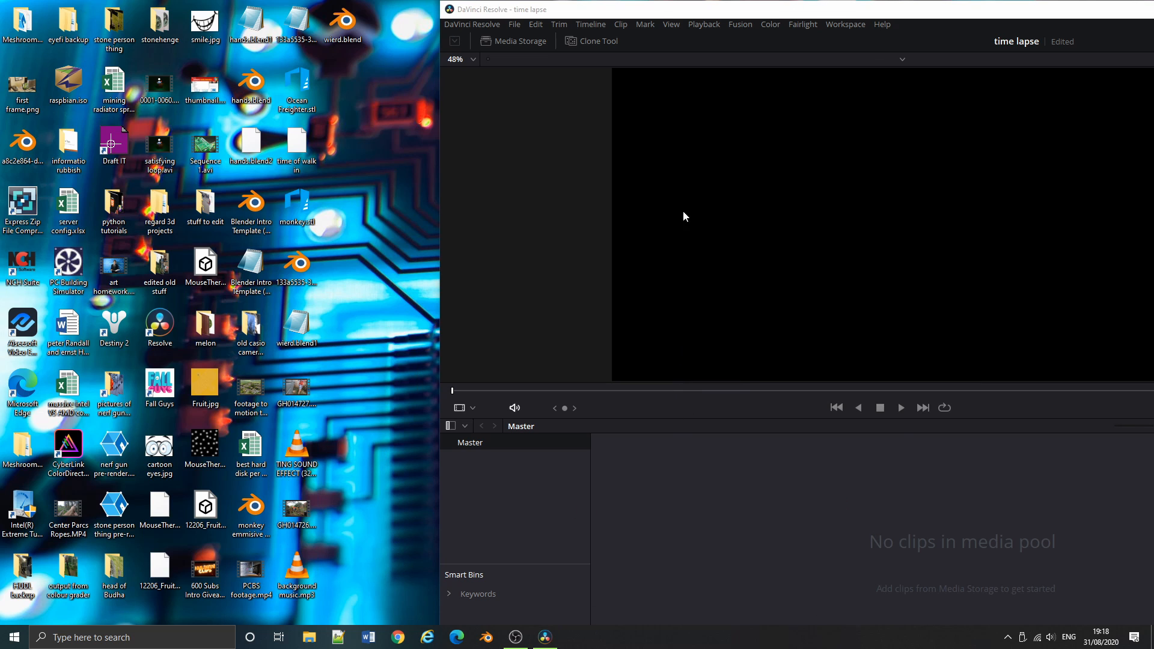
double_click(673, 8)
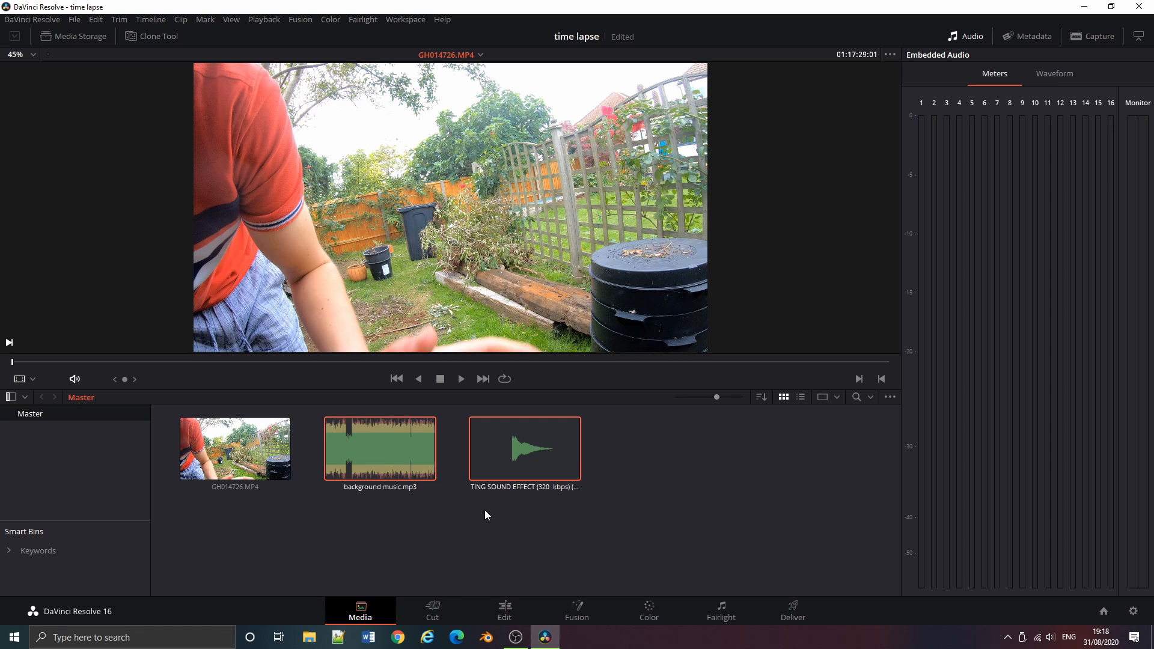
Mark in and out points on the TING sound effect around its audible part, leaving about 26 frames
click(446, 607)
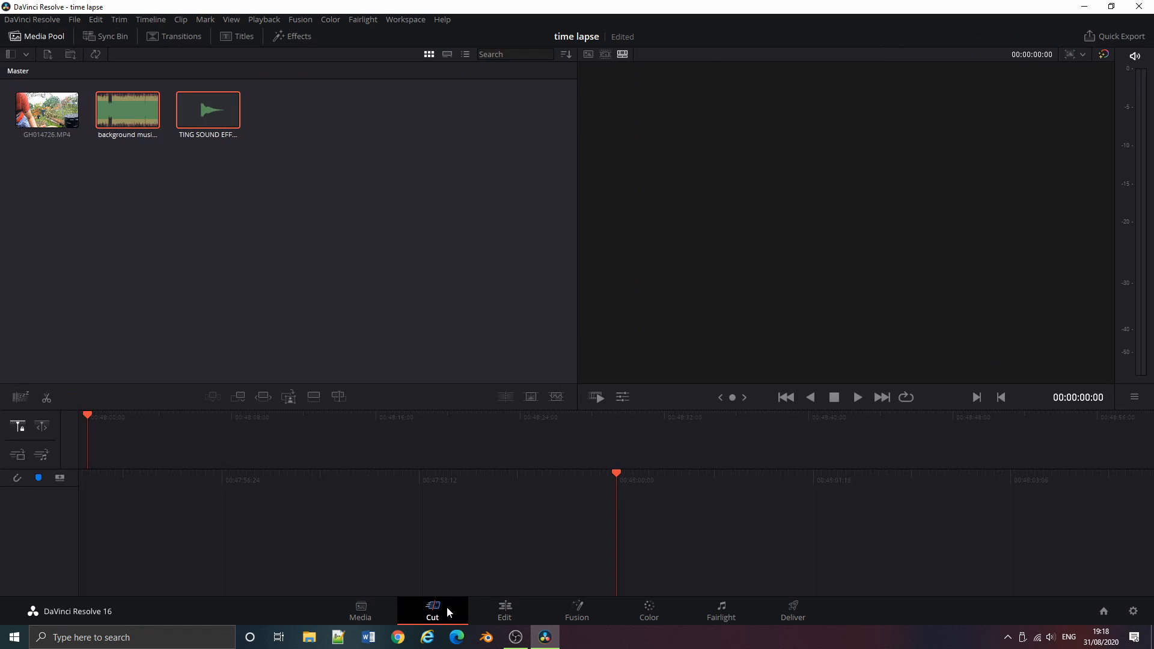
click(364, 616)
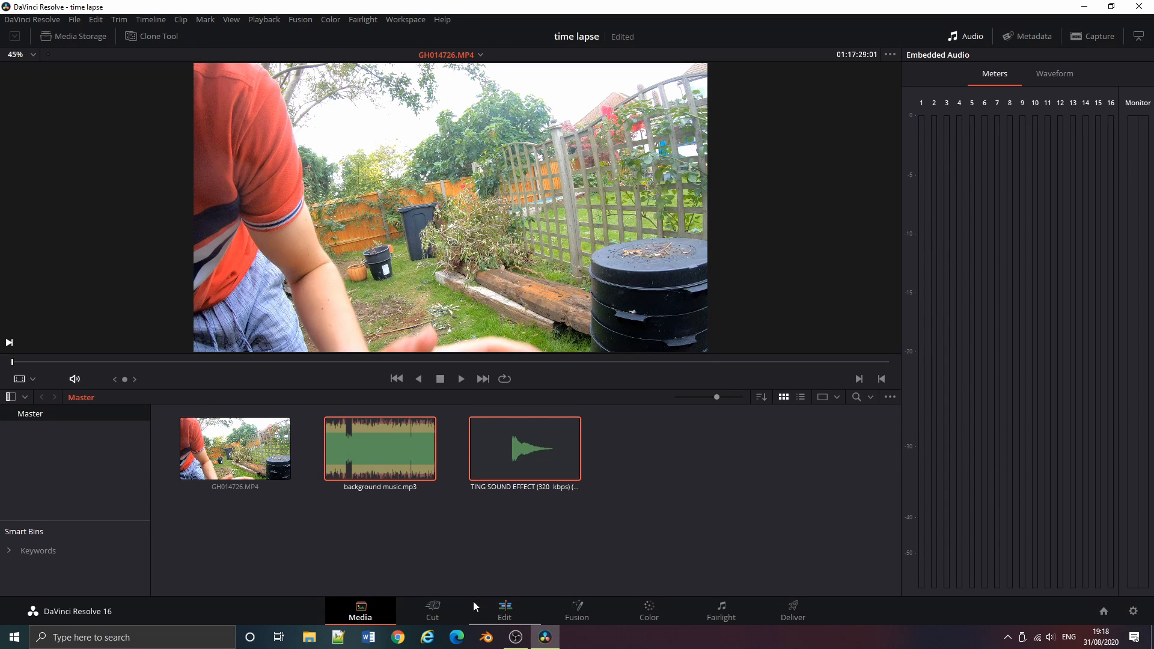
click(460, 611)
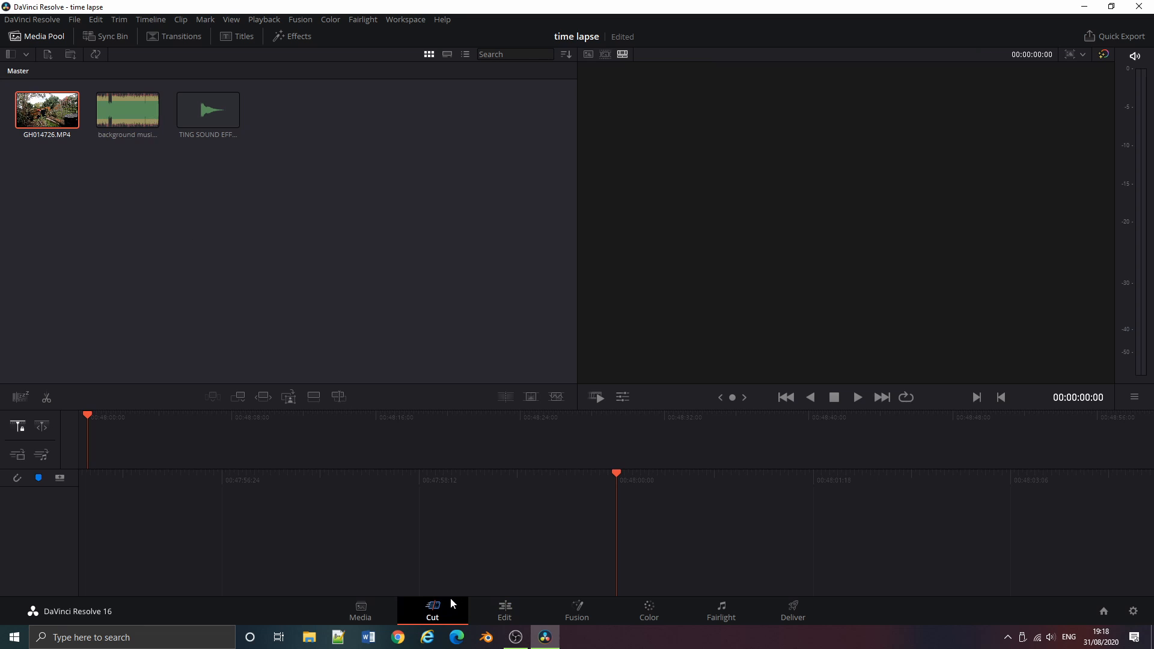
click(196, 110)
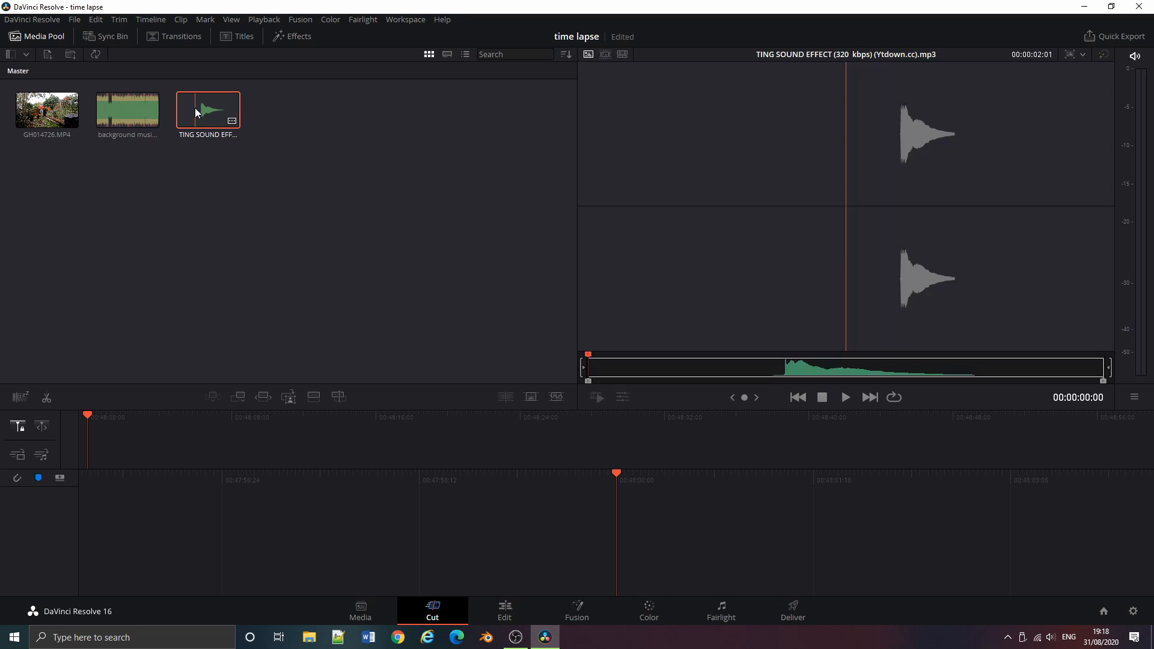
drag(587, 381, 769, 380)
drag(1102, 382, 1000, 383)
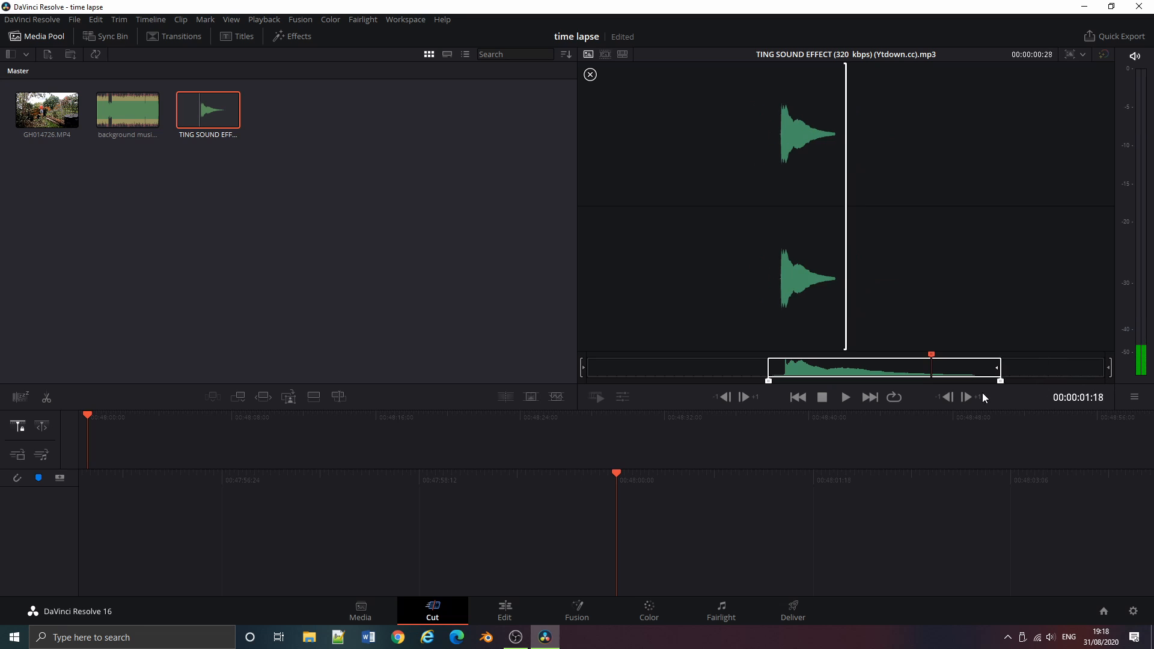
Mark in and out points on GH014726.MP4 to cut the close-ups of the person at both ends, leaving about 00:00:38:12
click(126, 108)
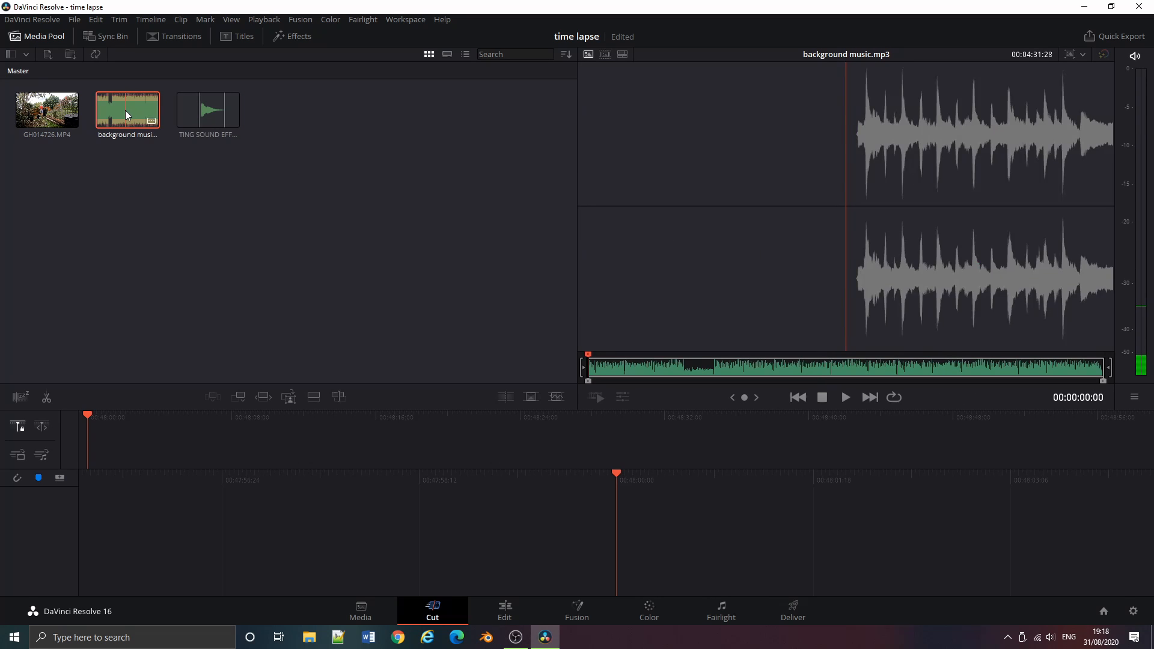
click(53, 104)
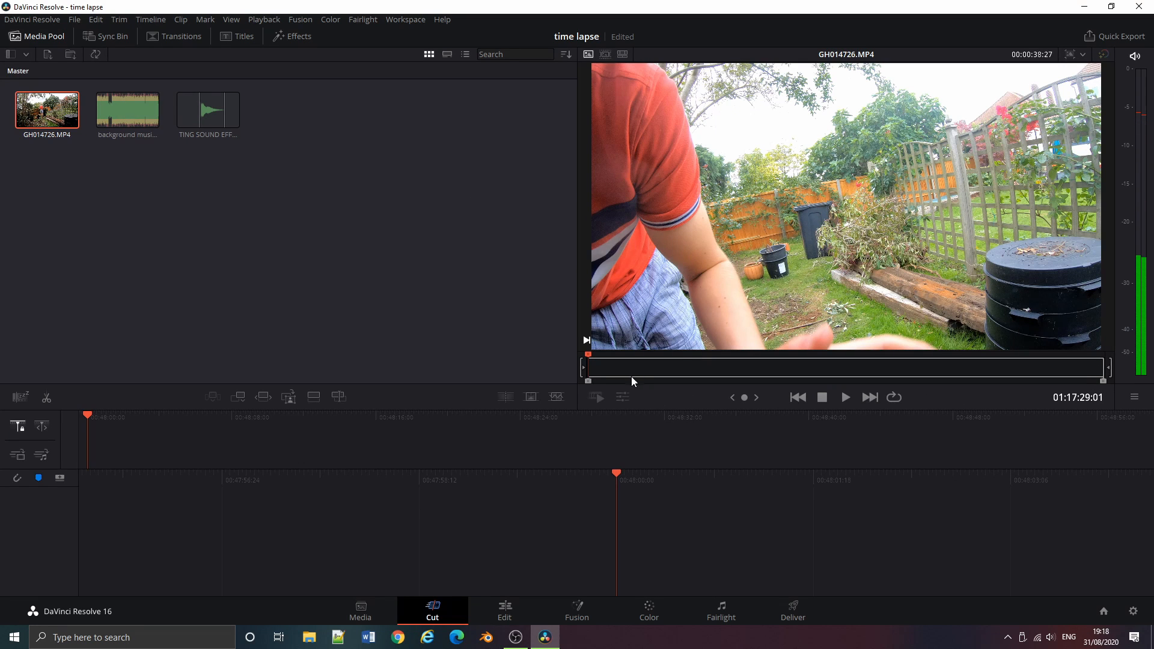
click(590, 363)
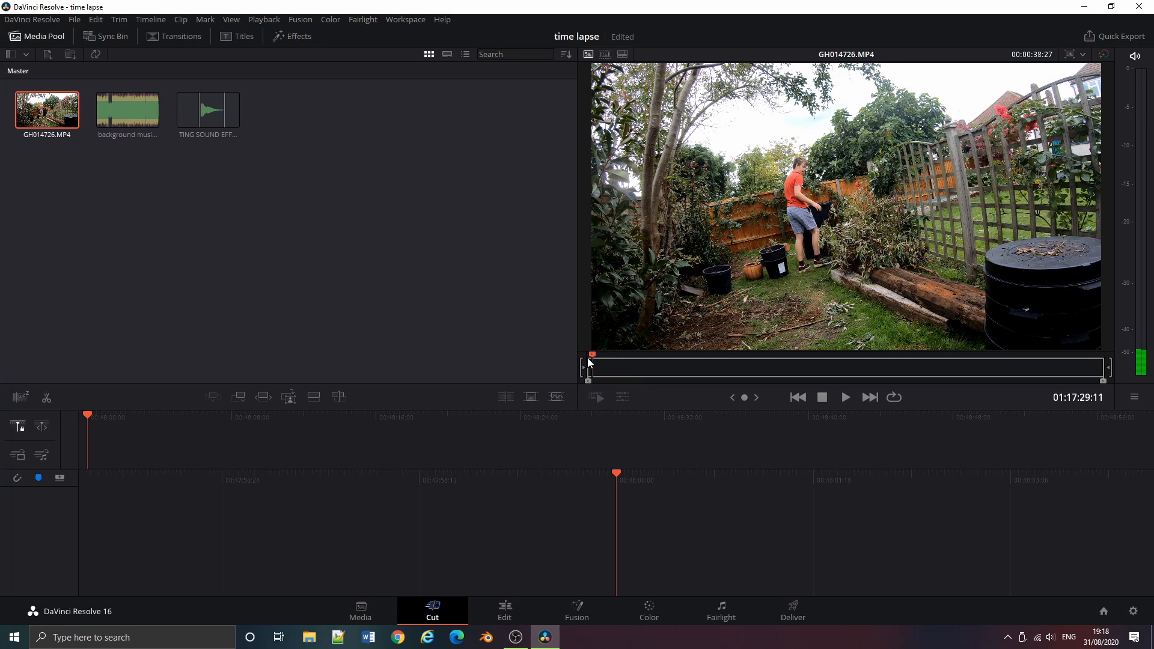
drag(587, 380, 592, 381)
click(1082, 369)
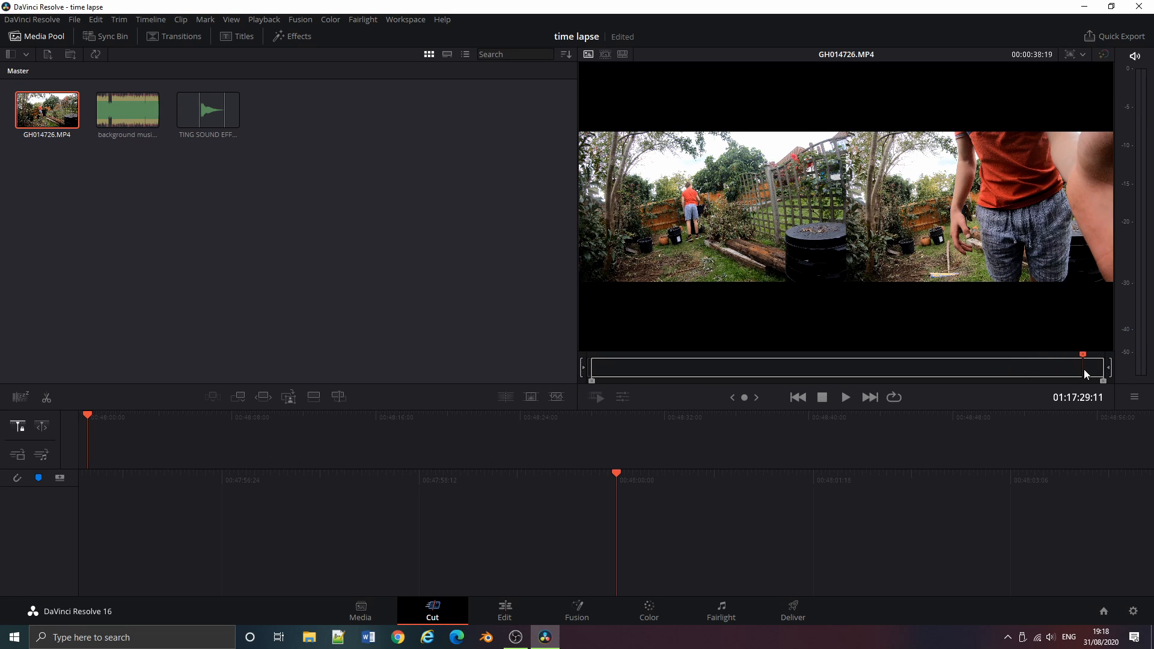
drag(1102, 379, 1101, 383)
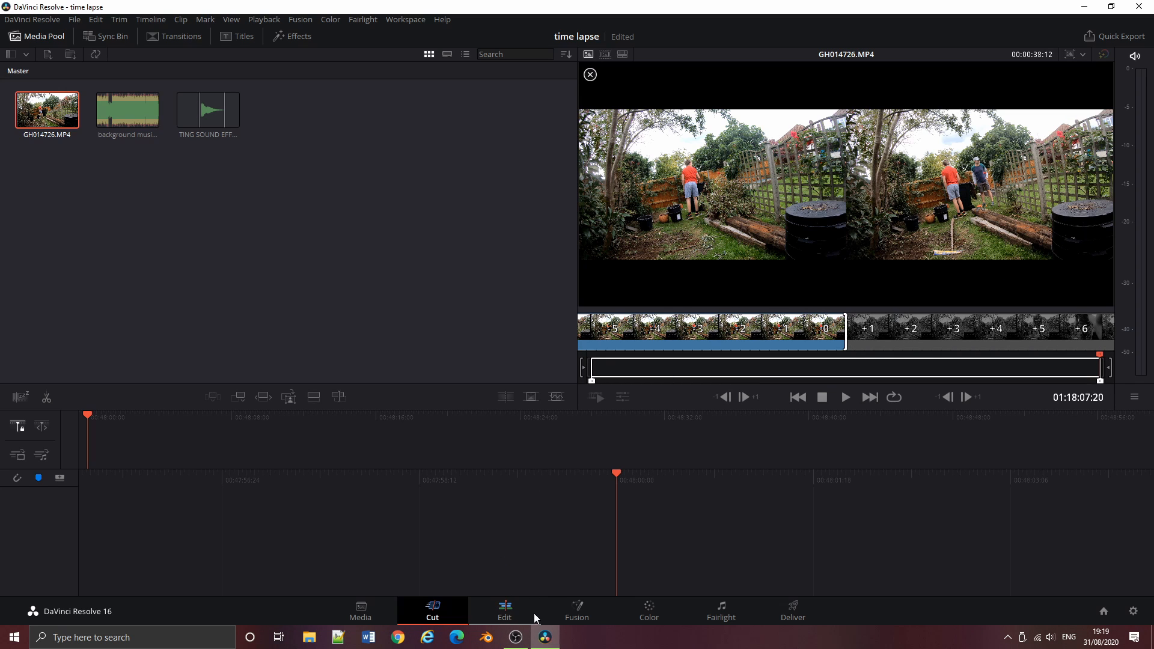
Switch to the Edit page and place the trimmed GH014726.MP4 clip at the start of a new timeline
click(515, 619)
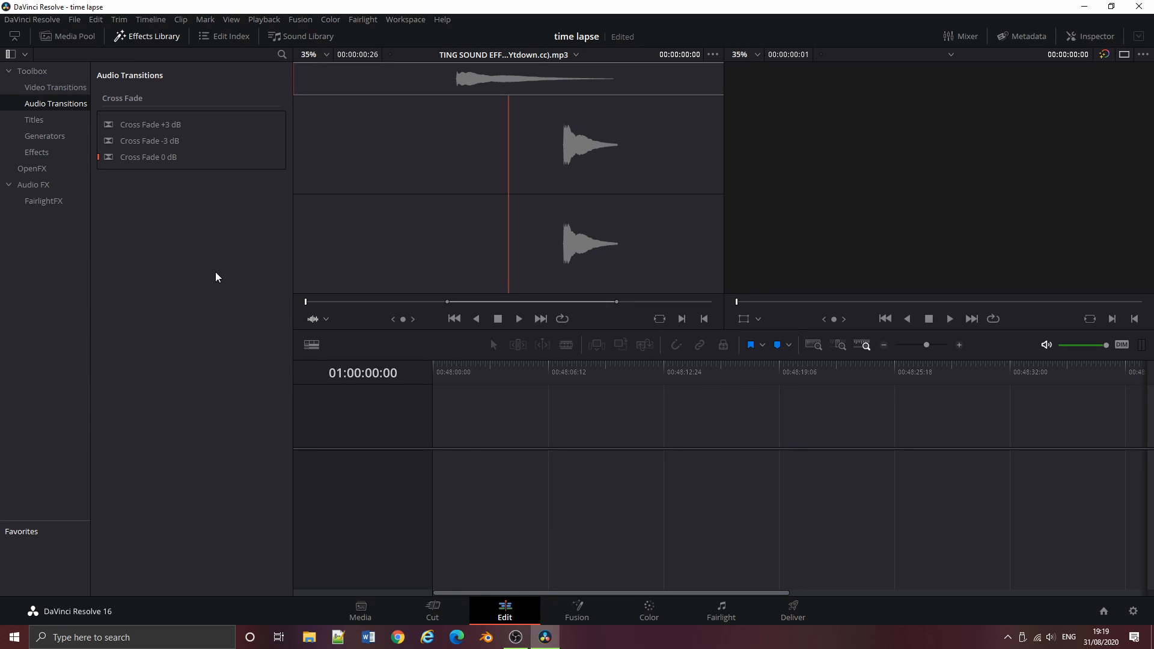
click(120, 36)
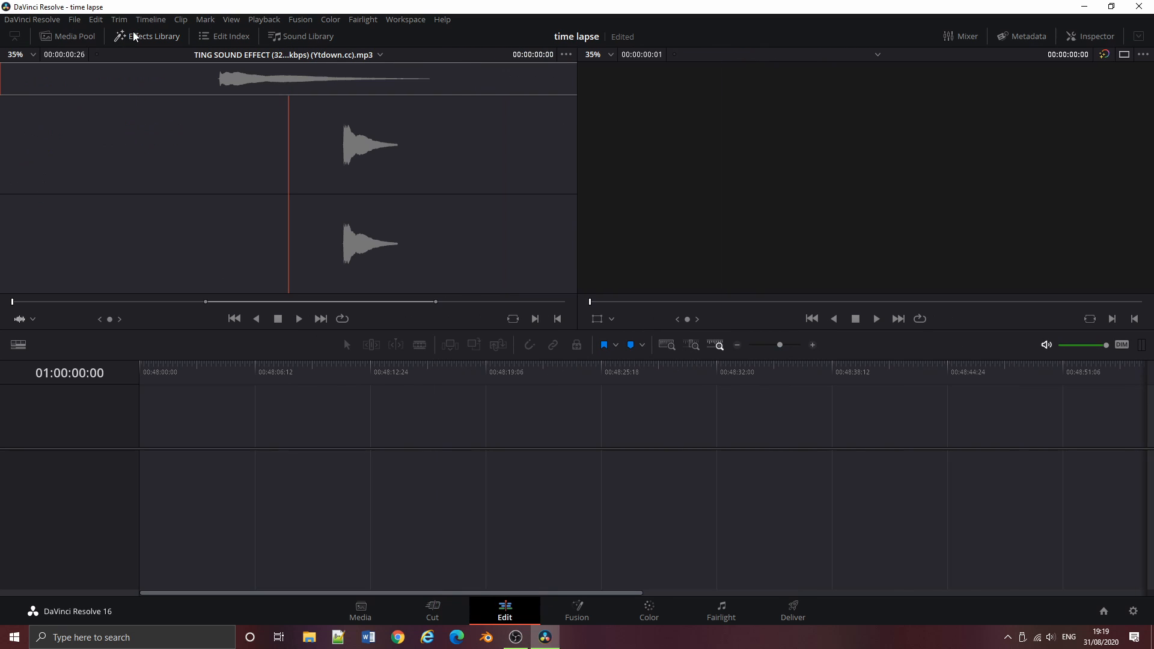
click(68, 37)
click(165, 102)
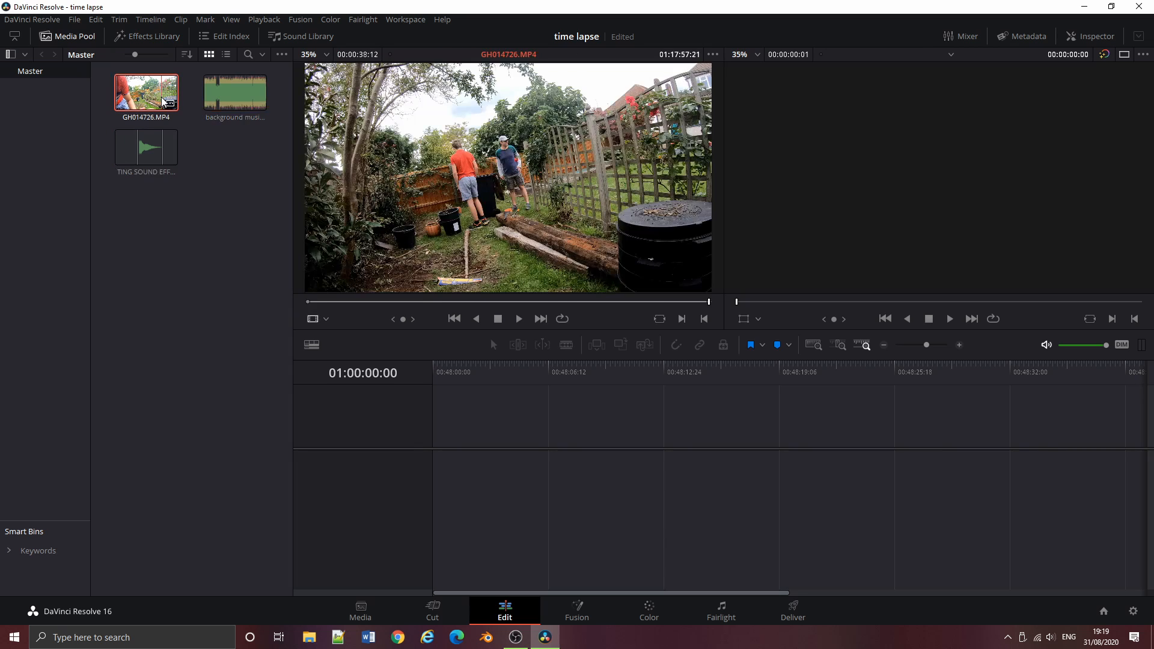
drag(166, 103, 434, 467)
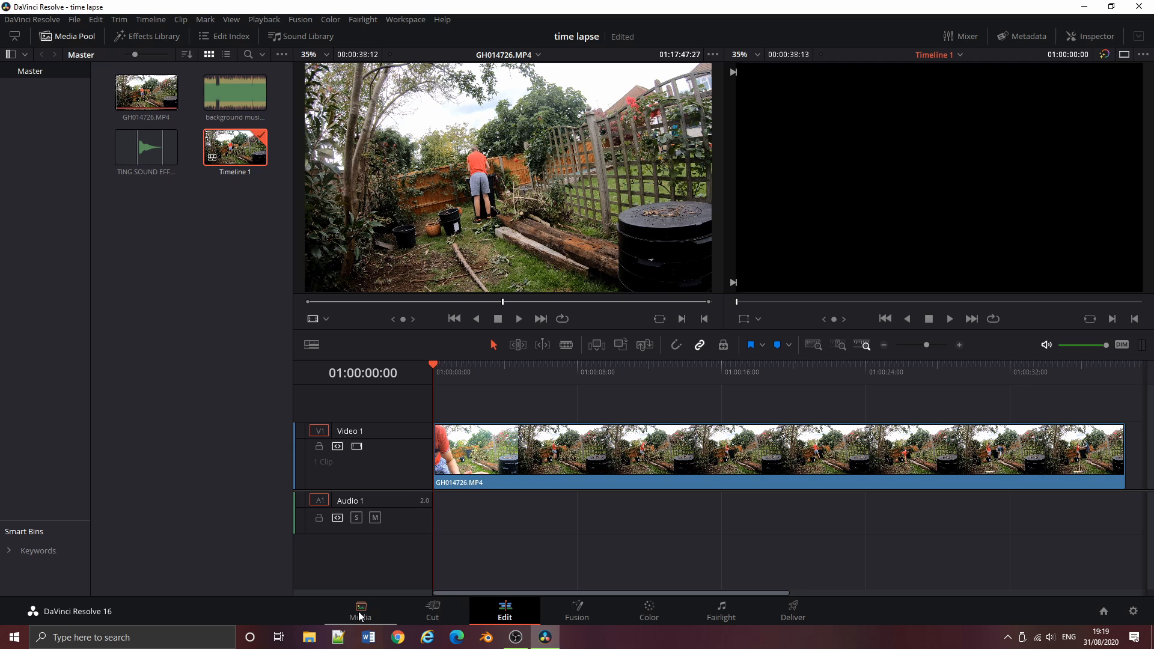
Add background music.mp3 to the first audio track at the start of the timeline
drag(452, 365, 521, 384)
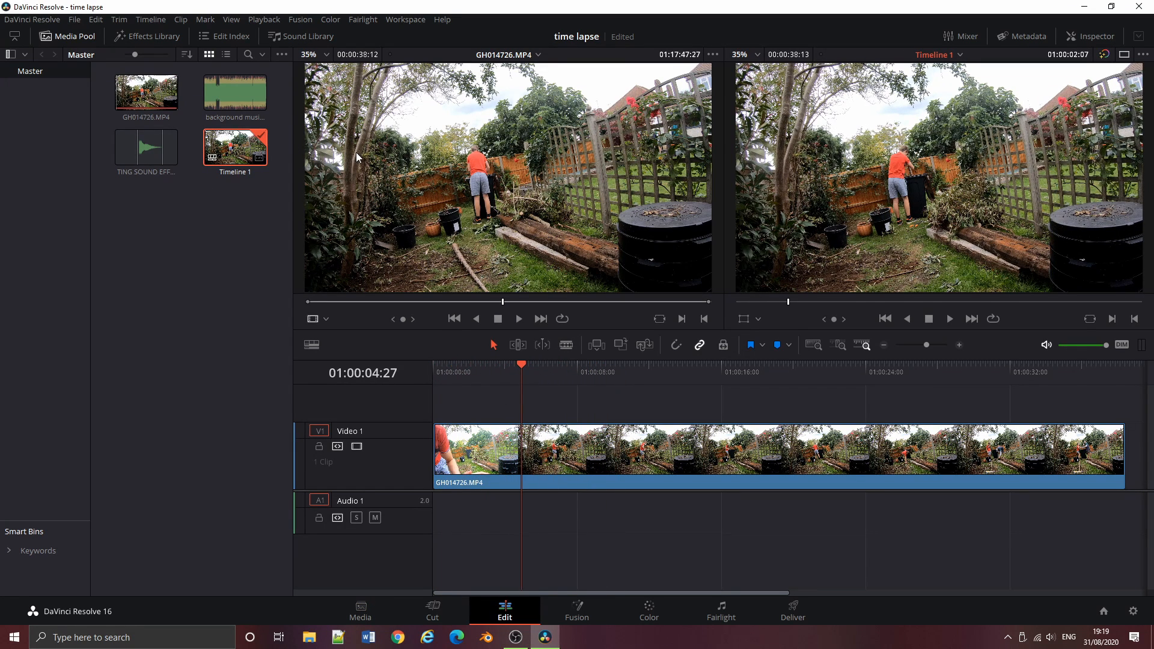
double_click(146, 145)
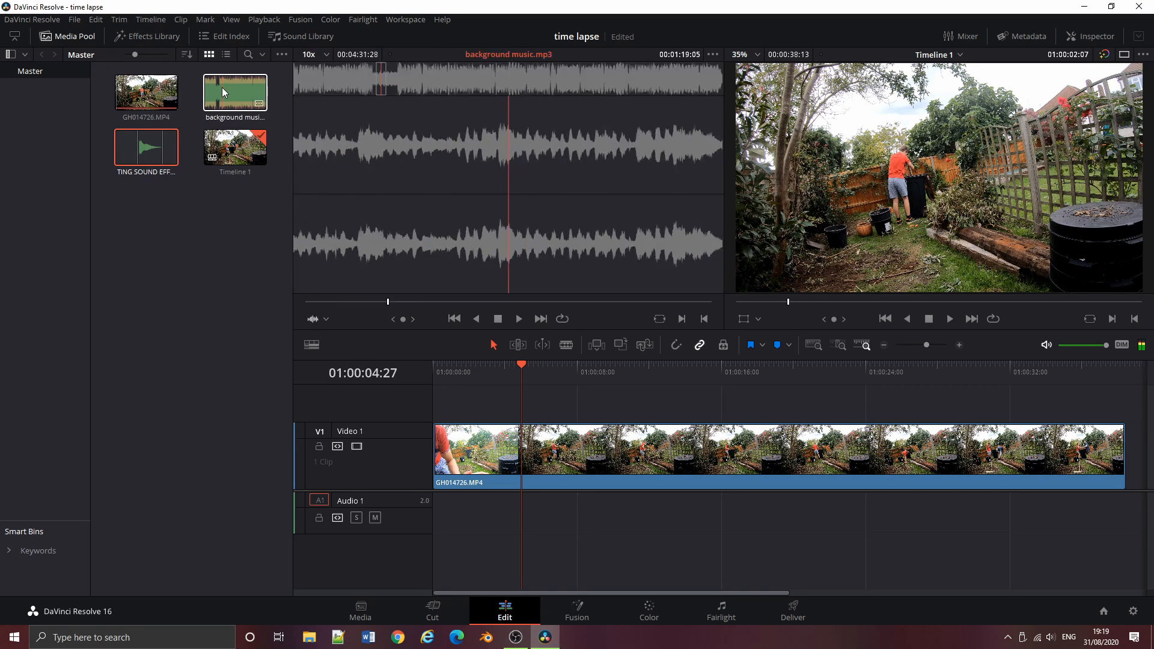
drag(235, 92, 431, 515)
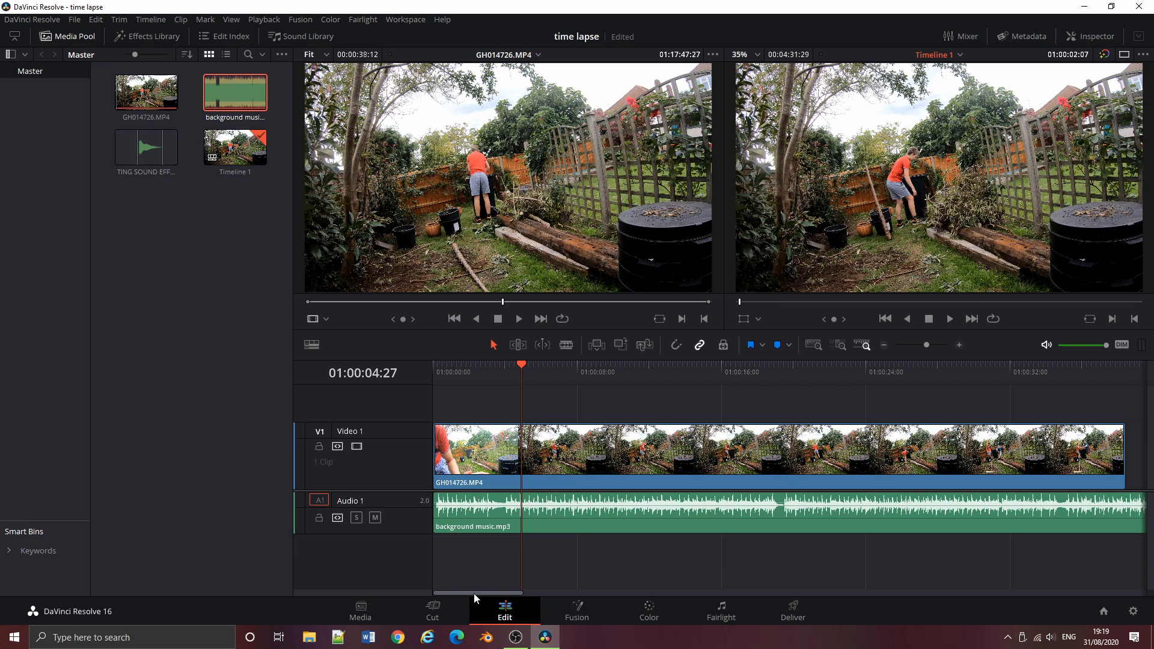
Place the TING sound effect on a second audio track at the thumbs-up moment, 01:00:34:26
drag(475, 592, 457, 597)
drag(523, 368, 1062, 376)
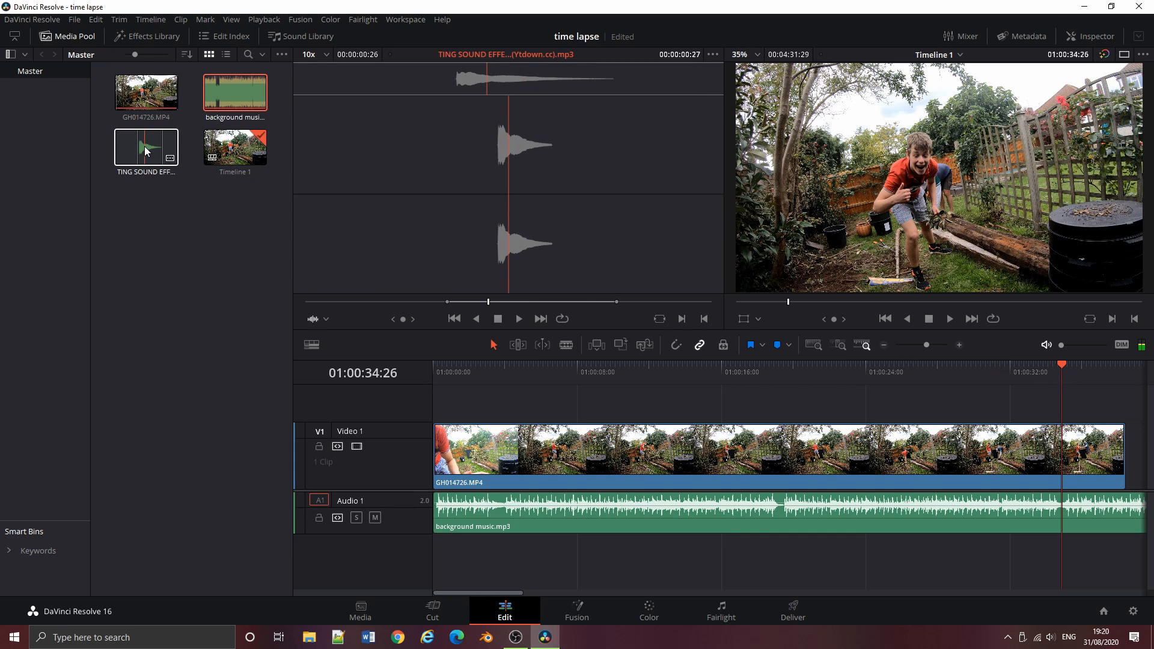
drag(149, 149, 1060, 553)
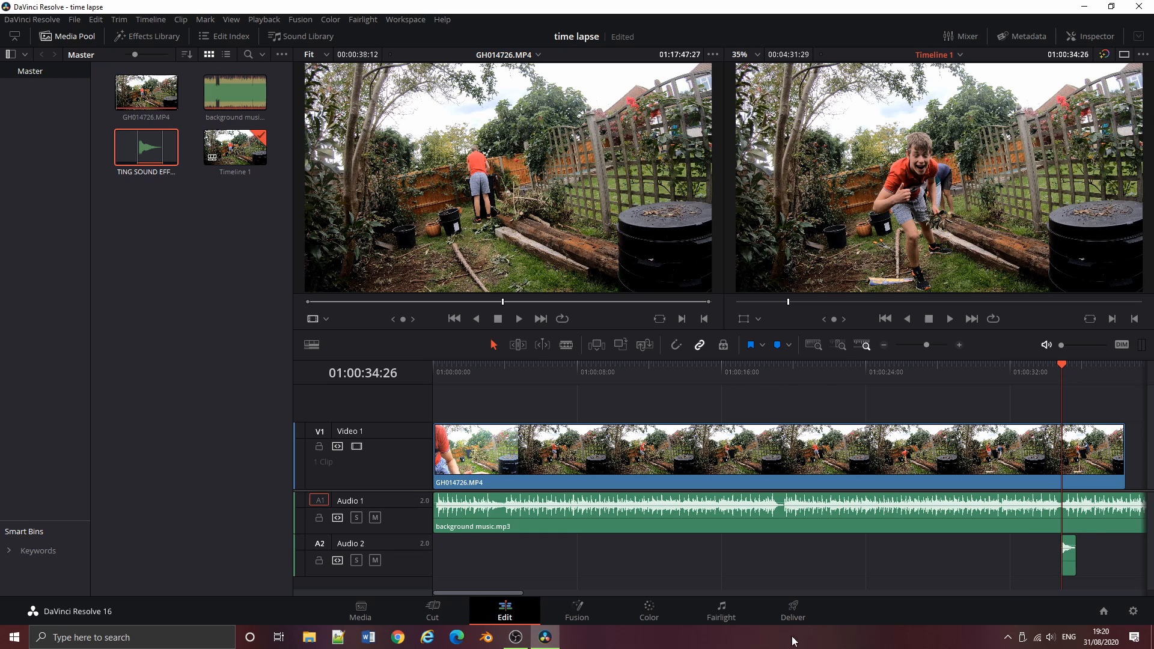
Trim the end of the background music so that it finishes together with the video clip
click(838, 344)
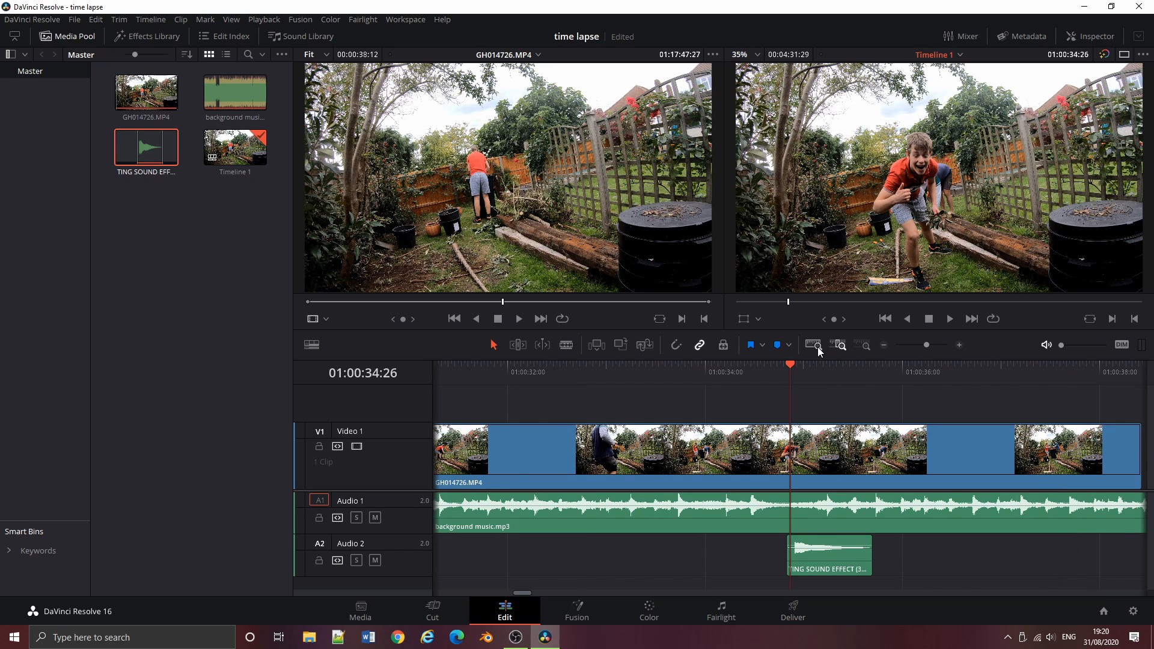
click(817, 348)
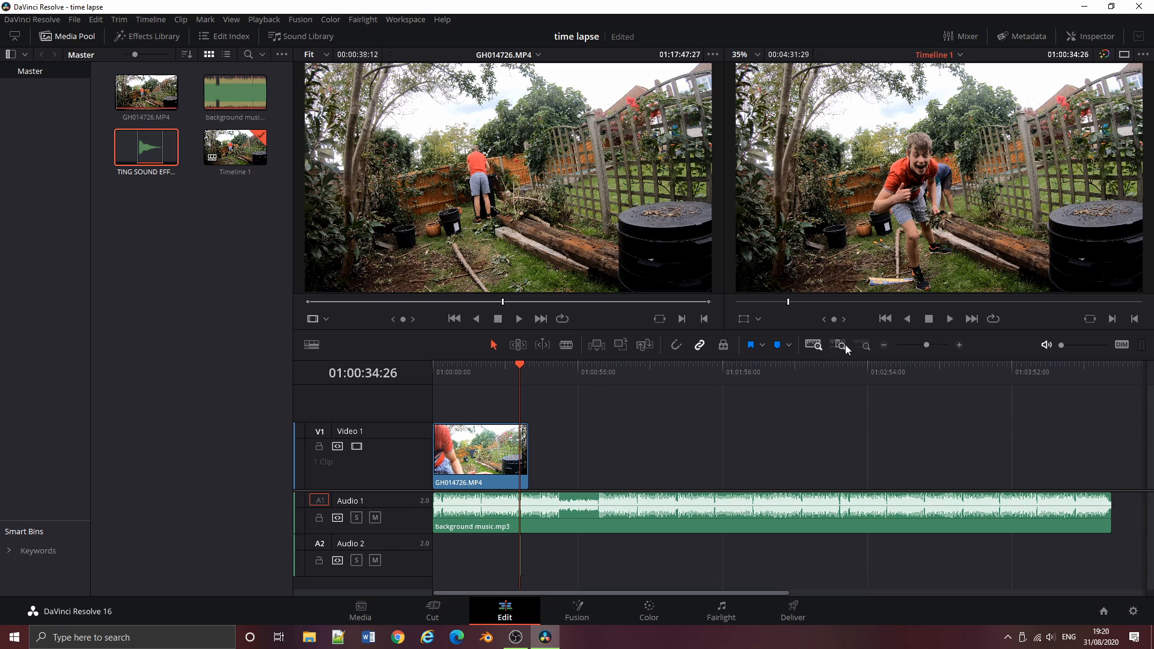
click(844, 345)
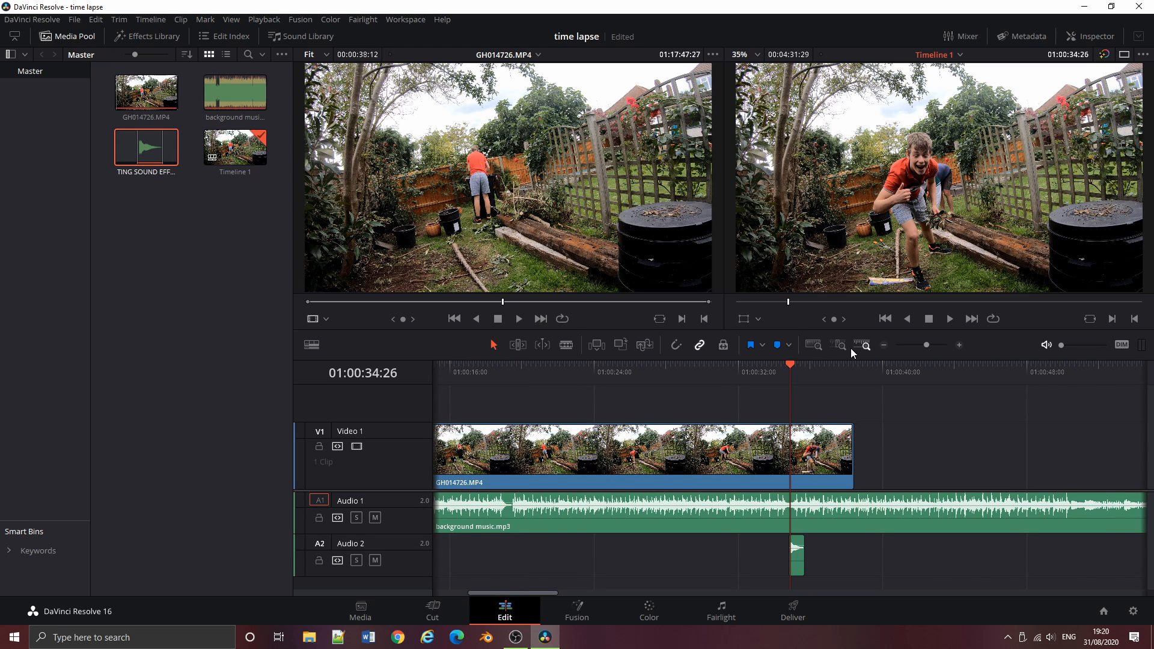
click(814, 346)
drag(1111, 522, 527, 531)
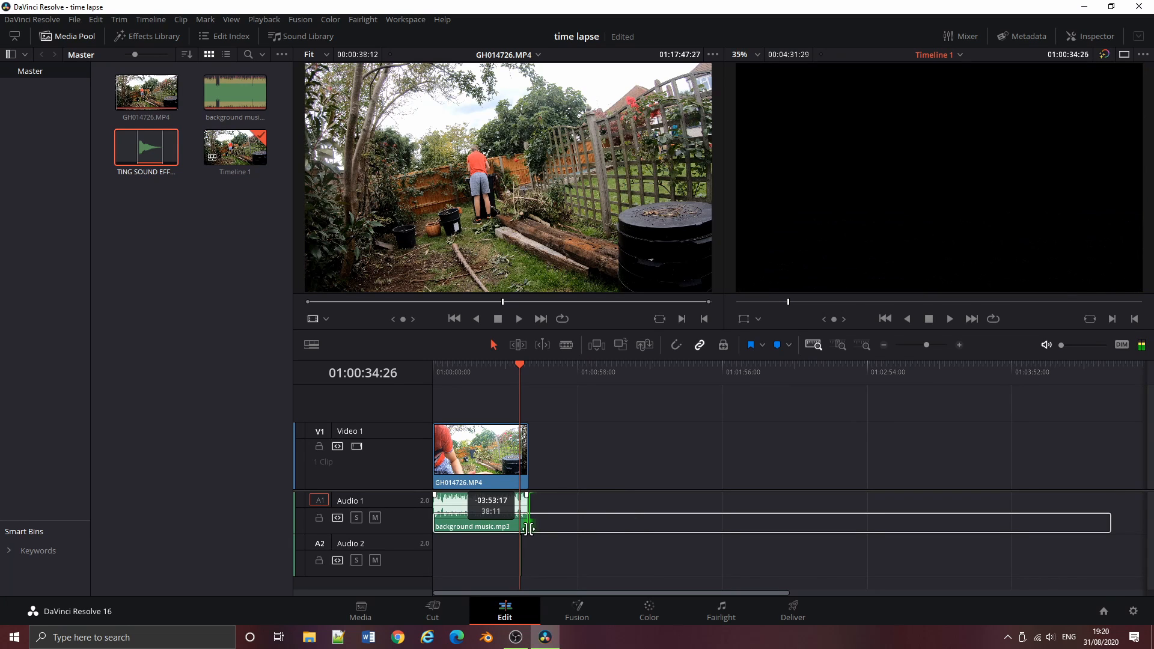
key(shift+z)
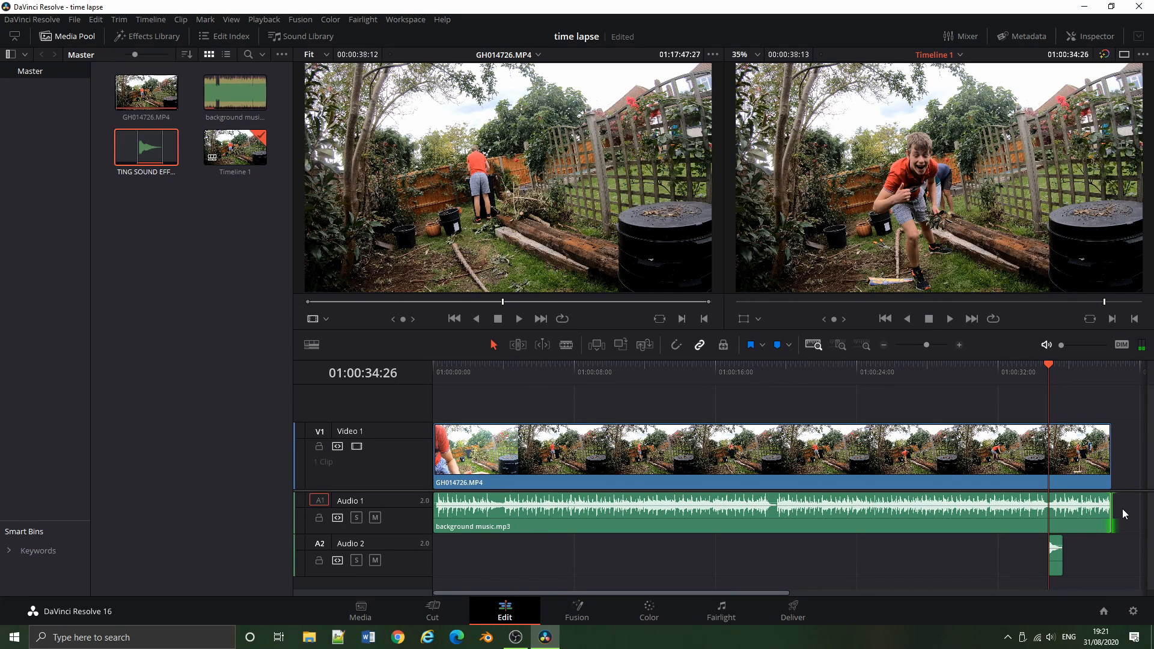
key(q)
click(865, 346)
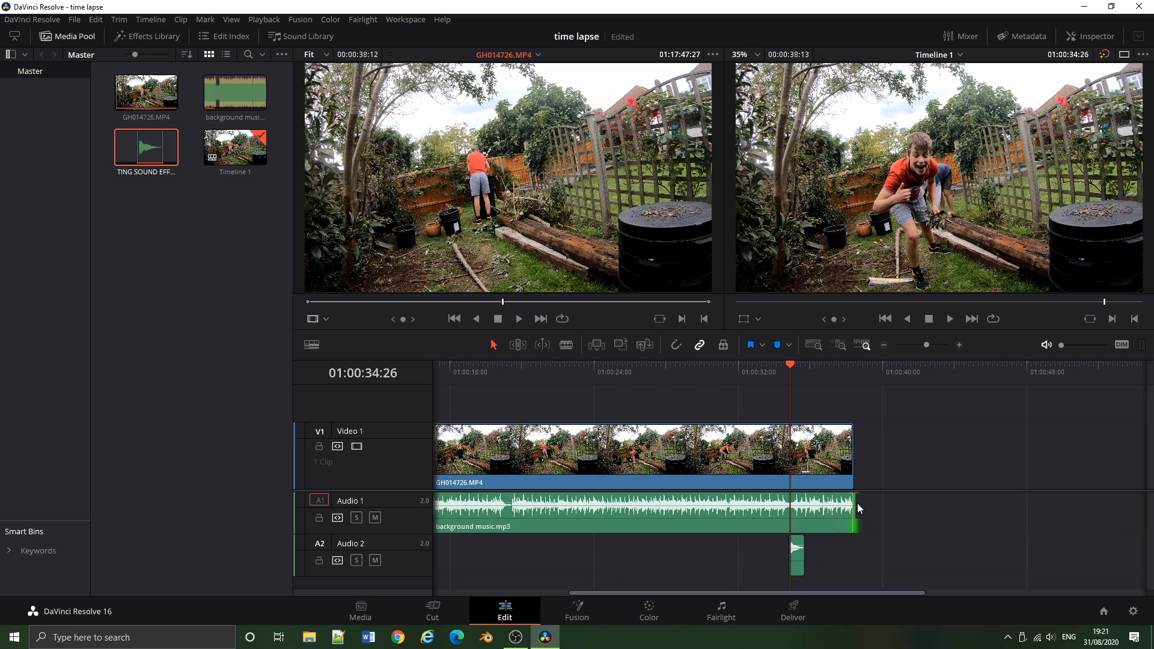
drag(854, 505, 853, 505)
key(shift+z)
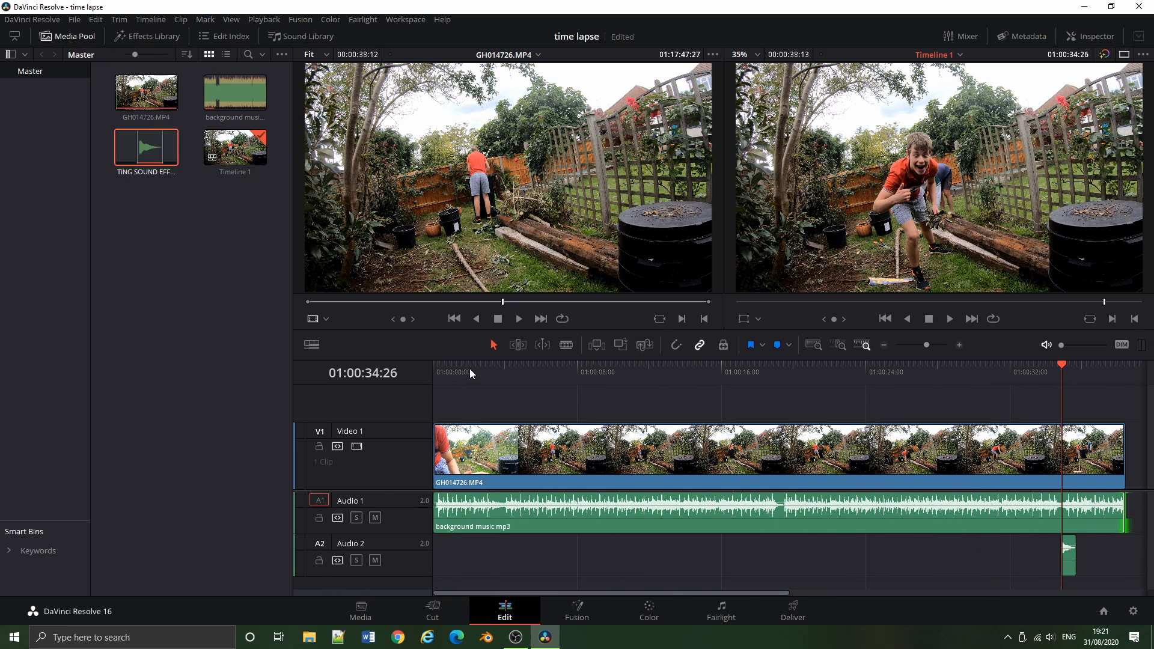
Play the timeline from its start to review the edit
drag(462, 368, 428, 364)
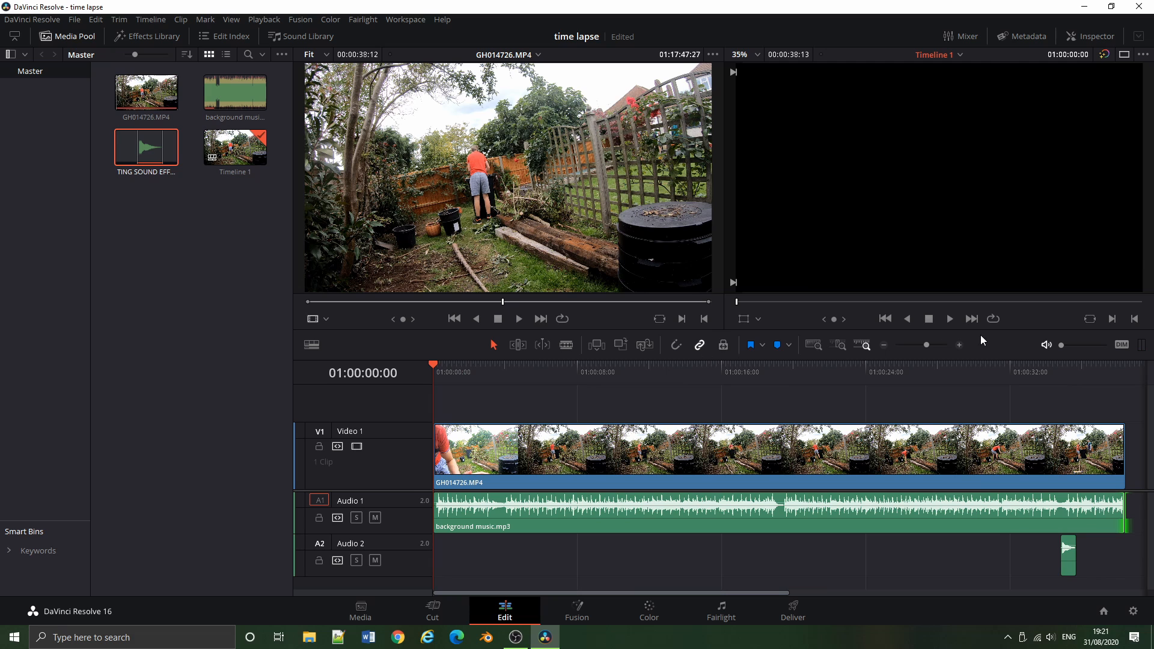
click(950, 322)
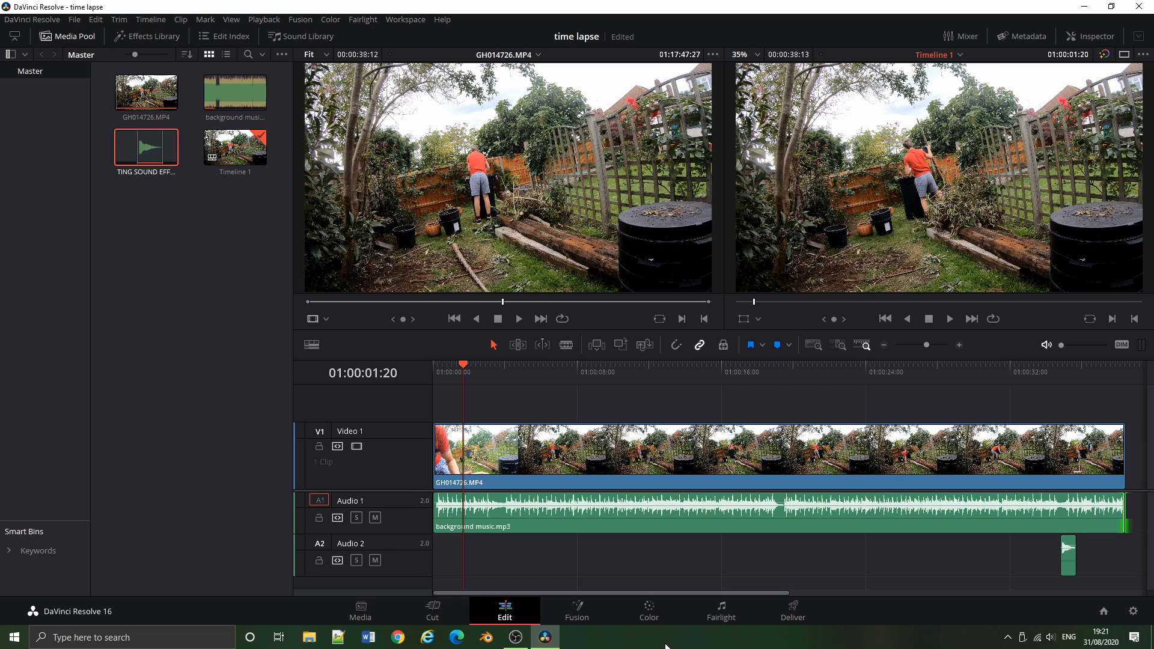
Set up a custom render of the timeline using the QuickTime format and H.264 codec from the H.264 Master preset
click(782, 617)
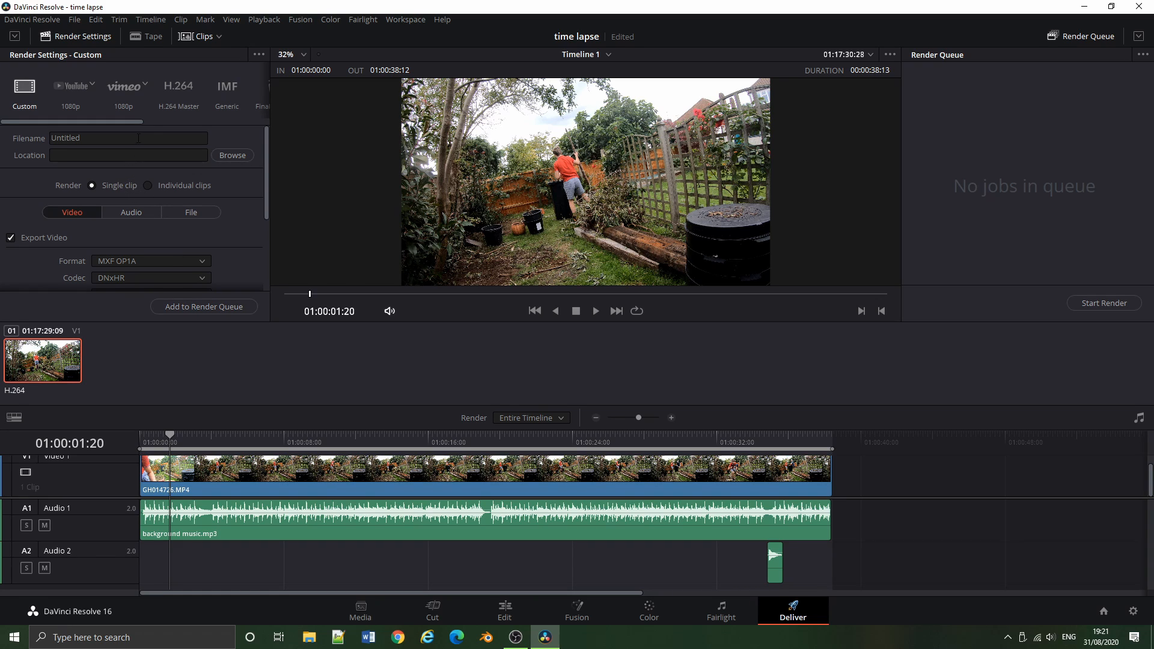
mouse_move(139, 121)
mouse_down()
mouse_move(272, 117)
mouse_move(128, 118)
mouse_up()
click(178, 96)
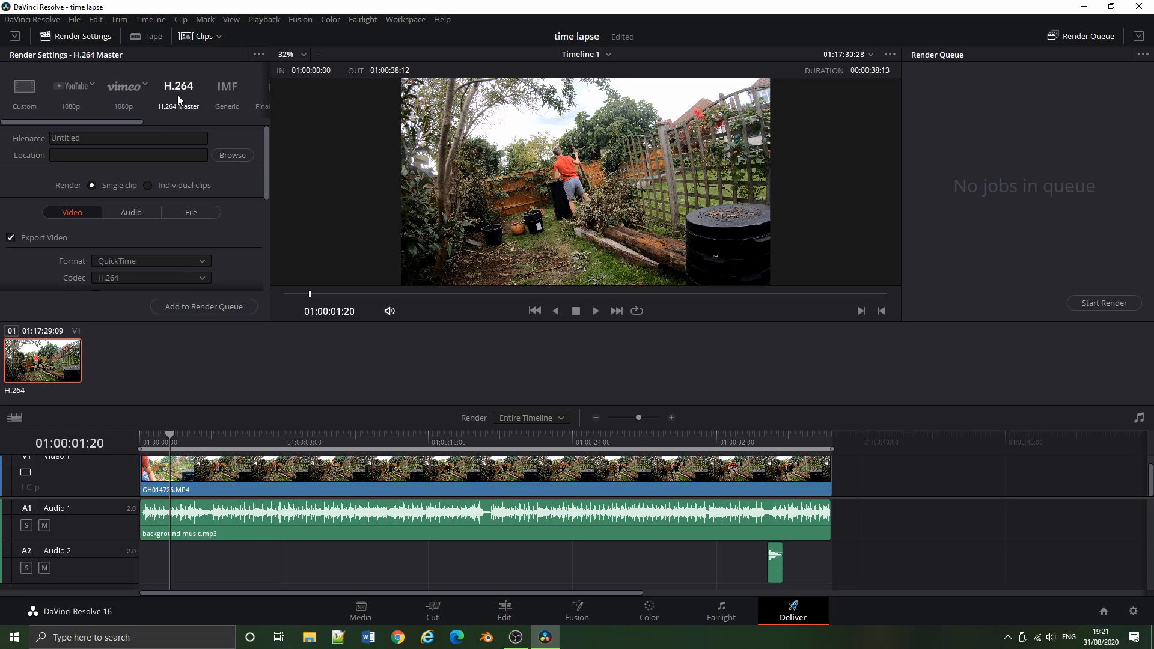
click(25, 92)
Name the render output "time lapse edited" and set its save location to the Desktop
click(60, 138)
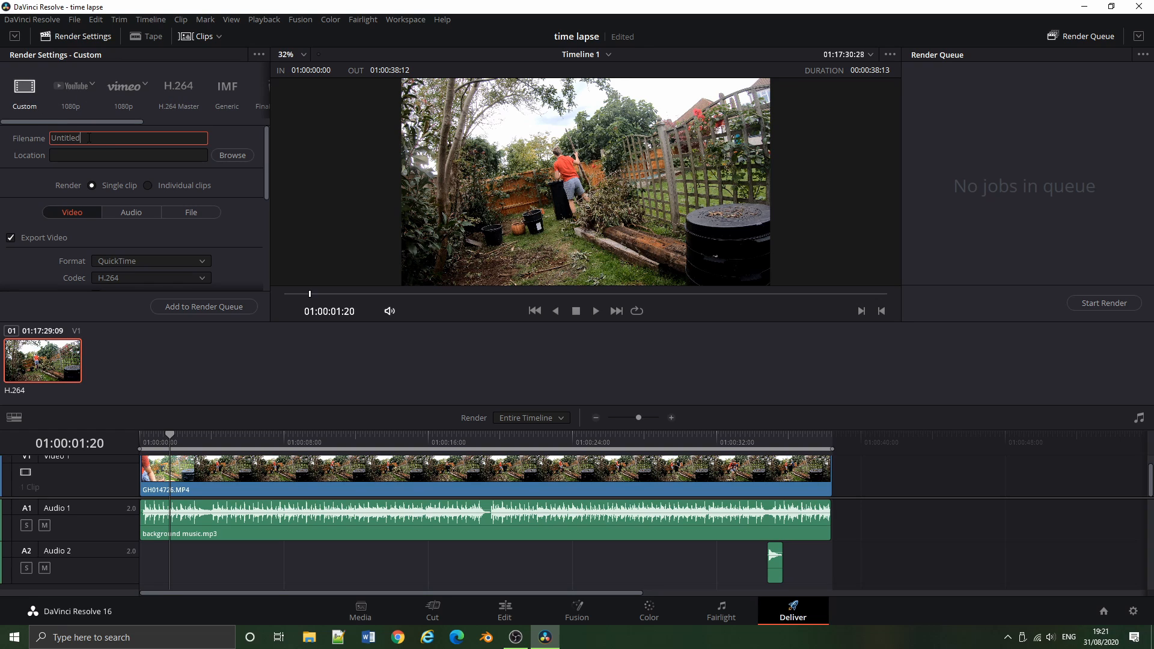
text(time lapse s)
key(BackSpace)
text(edited)
click(237, 157)
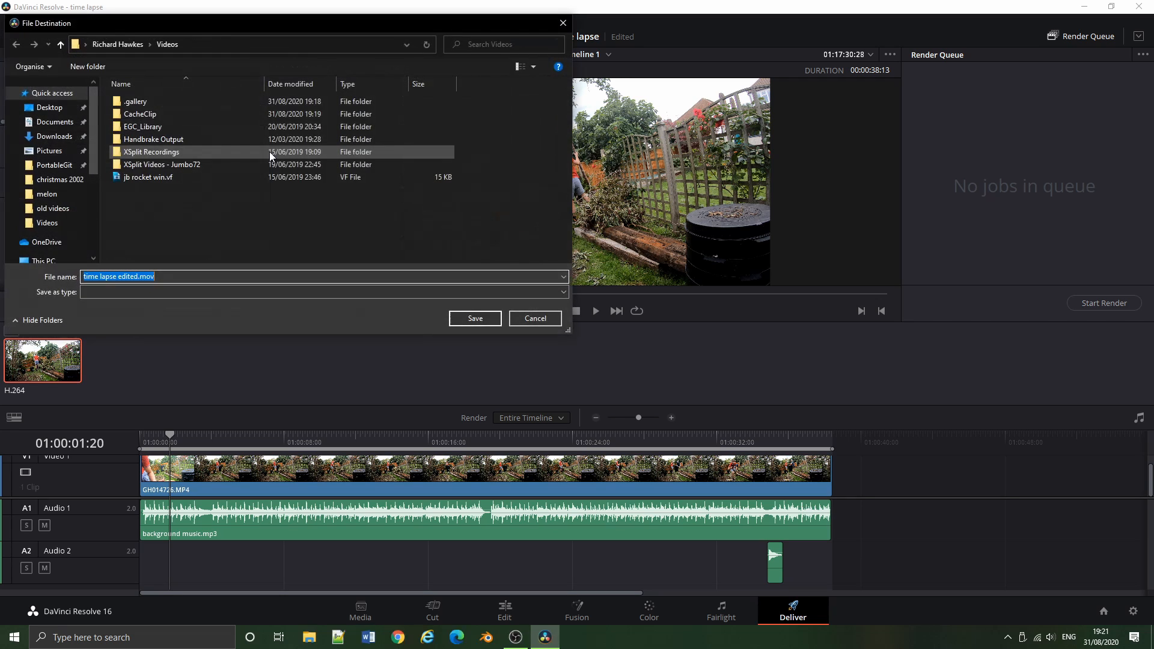
click(37, 109)
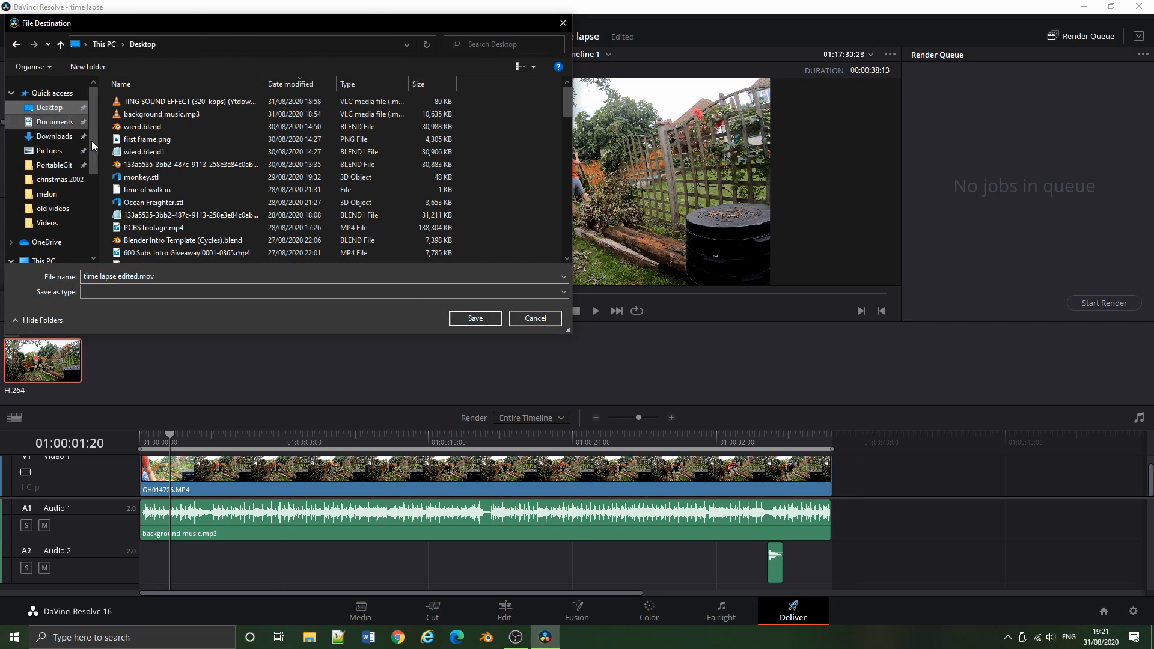
click(495, 320)
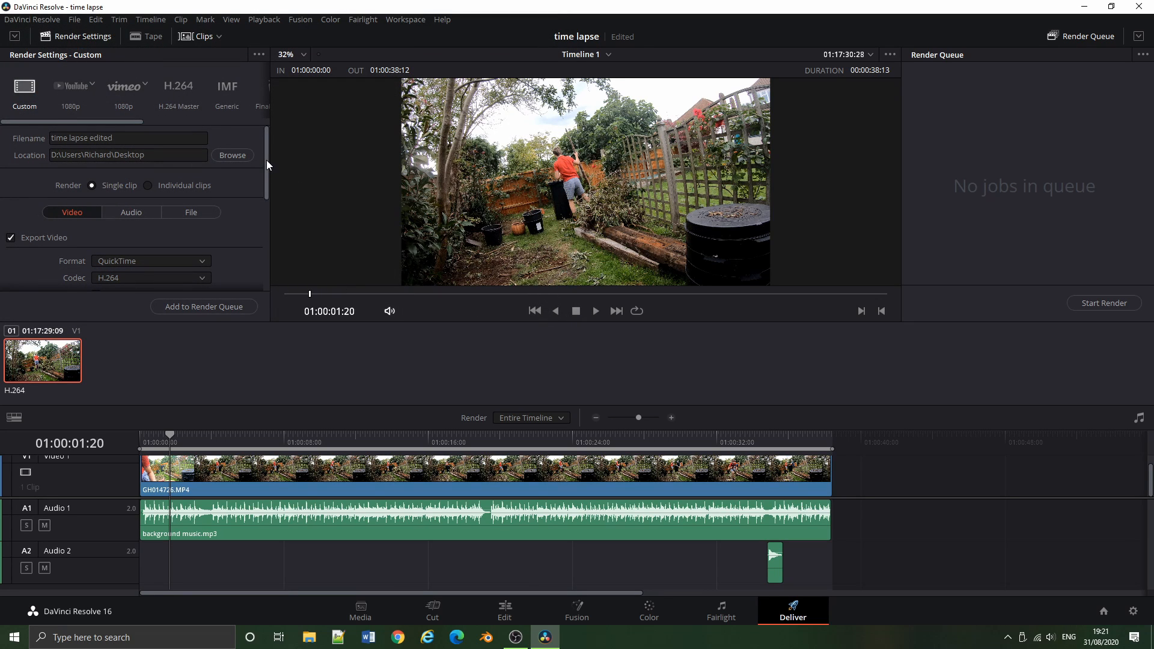
Examine the render's audio, file and video settings, including the frame rate choices and the advanced settings
drag(265, 159, 268, 194)
click(143, 167)
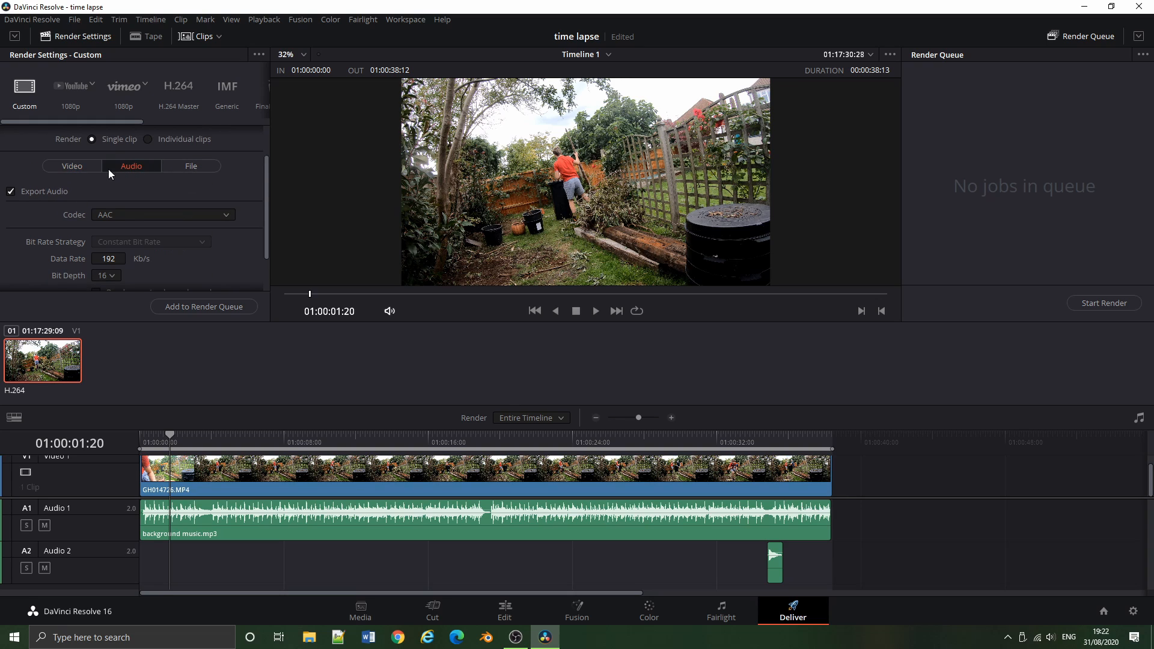
click(88, 168)
click(146, 173)
click(192, 171)
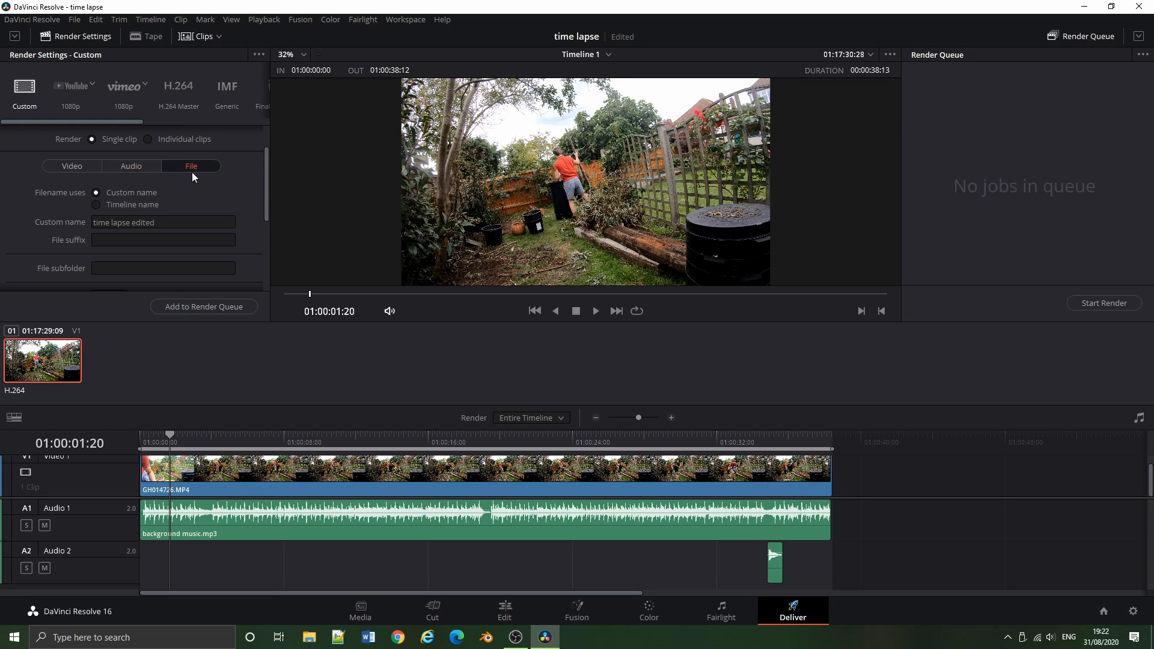
click(100, 162)
scroll(269, 241, down, 5)
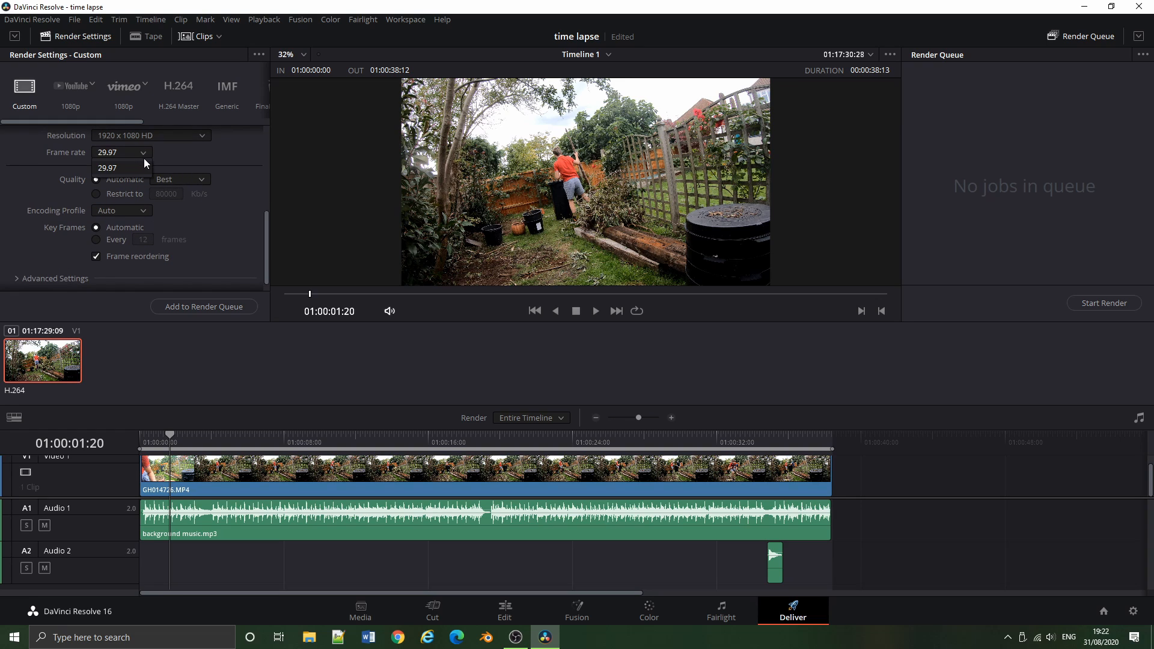
drag(268, 247, 268, 258)
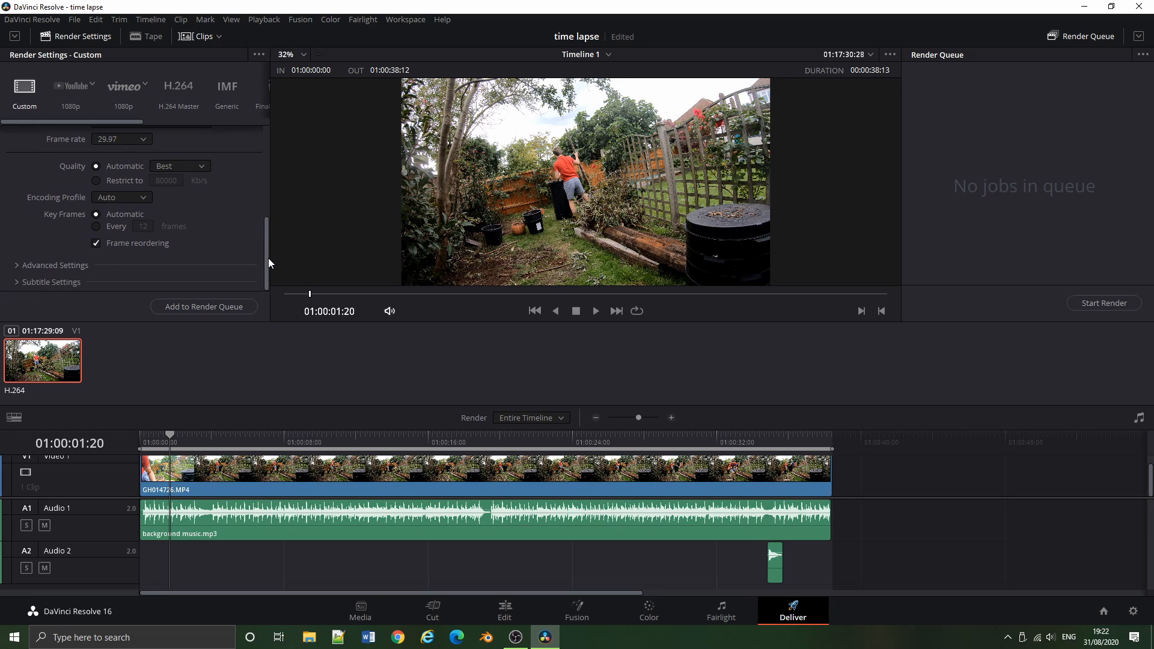
click(65, 262)
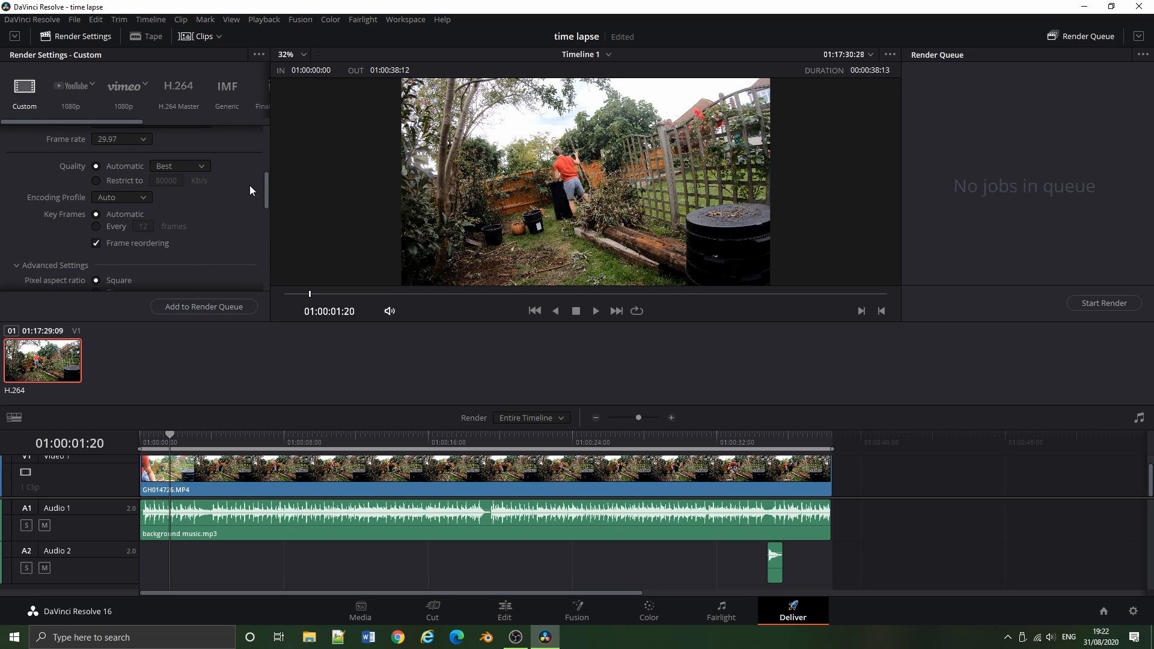
Add the "time lapse edited" render job to the render queue with the current custom settings
mouse_move(267, 189)
mouse_down()
mouse_move(267, 241)
mouse_move(295, 114)
mouse_up()
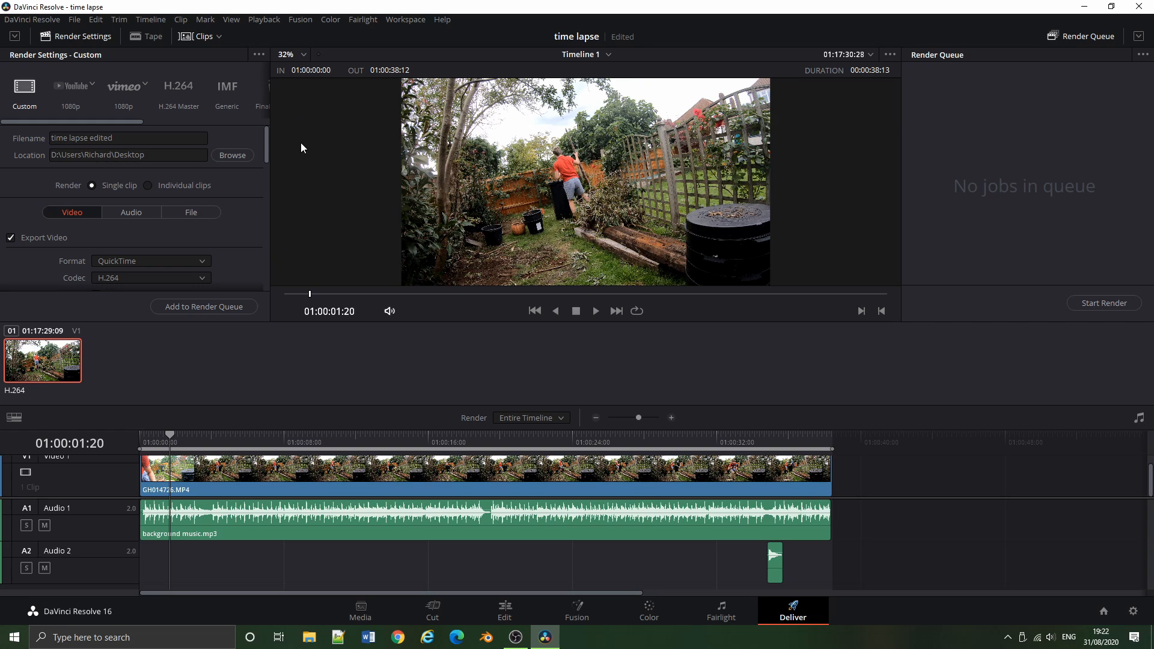
click(237, 308)
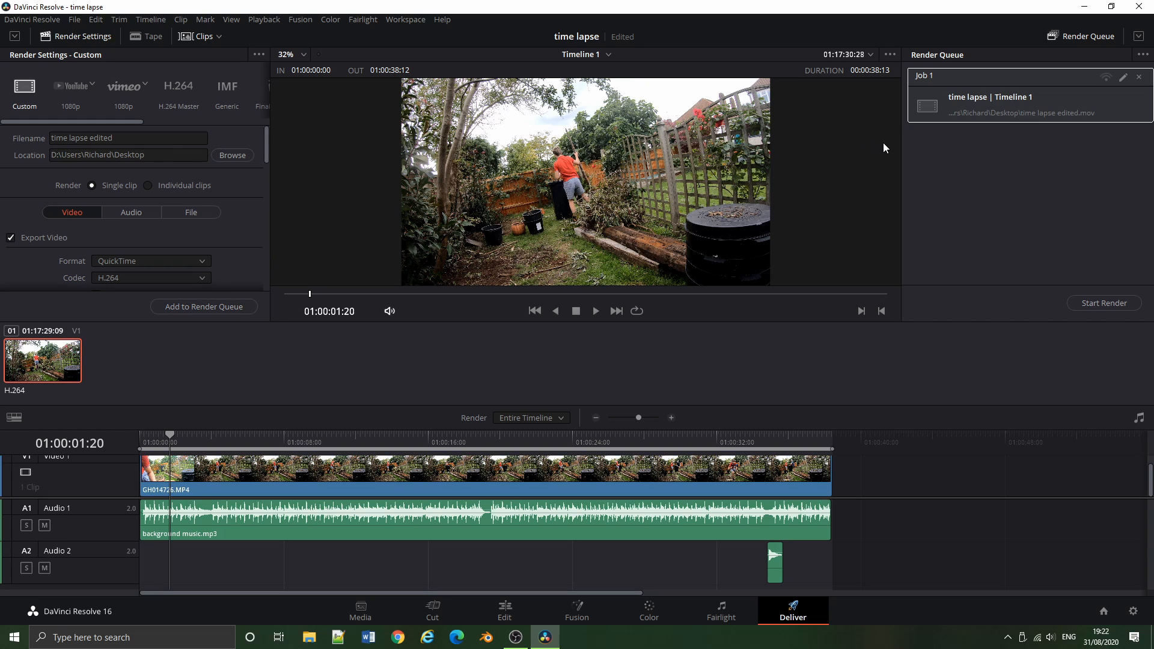